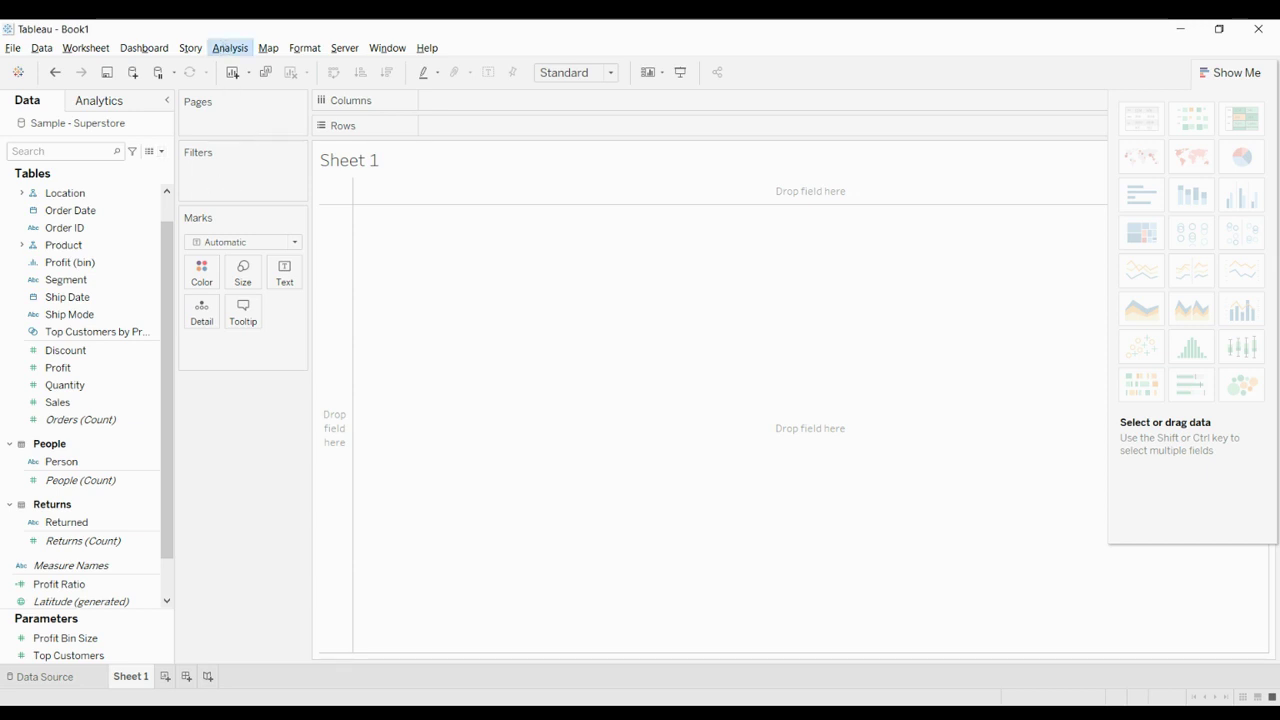
Start a new calculated field and move its editor slightly lower over the empty worksheet
click(294, 341)
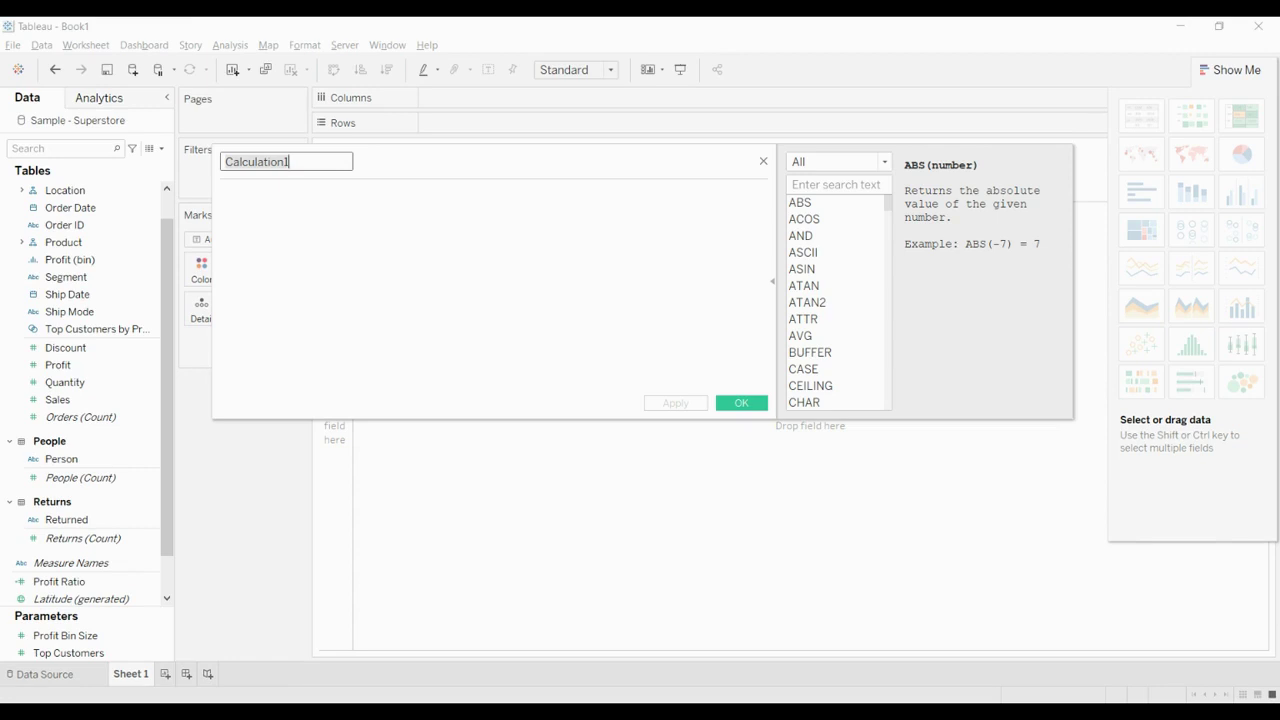
mouse_move(500, 160)
mouse_down()
mouse_move(565, 201)
mouse_move(517, 172)
mouse_move(528, 244)
mouse_move(510, 177)
mouse_up()
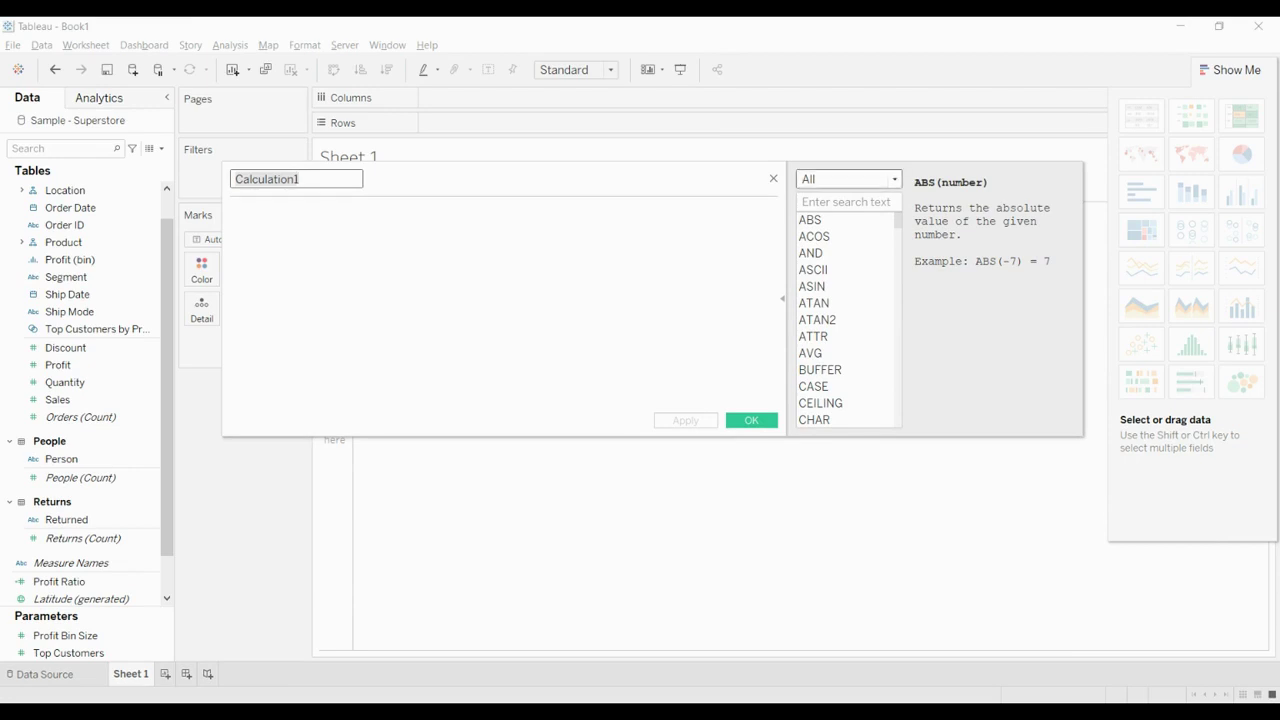
key(Tab)
Browse the available calculation functions, filtering them by Number and by String before showing All again
scroll(848, 320, down, 20)
scroll(848, 320, up, 20)
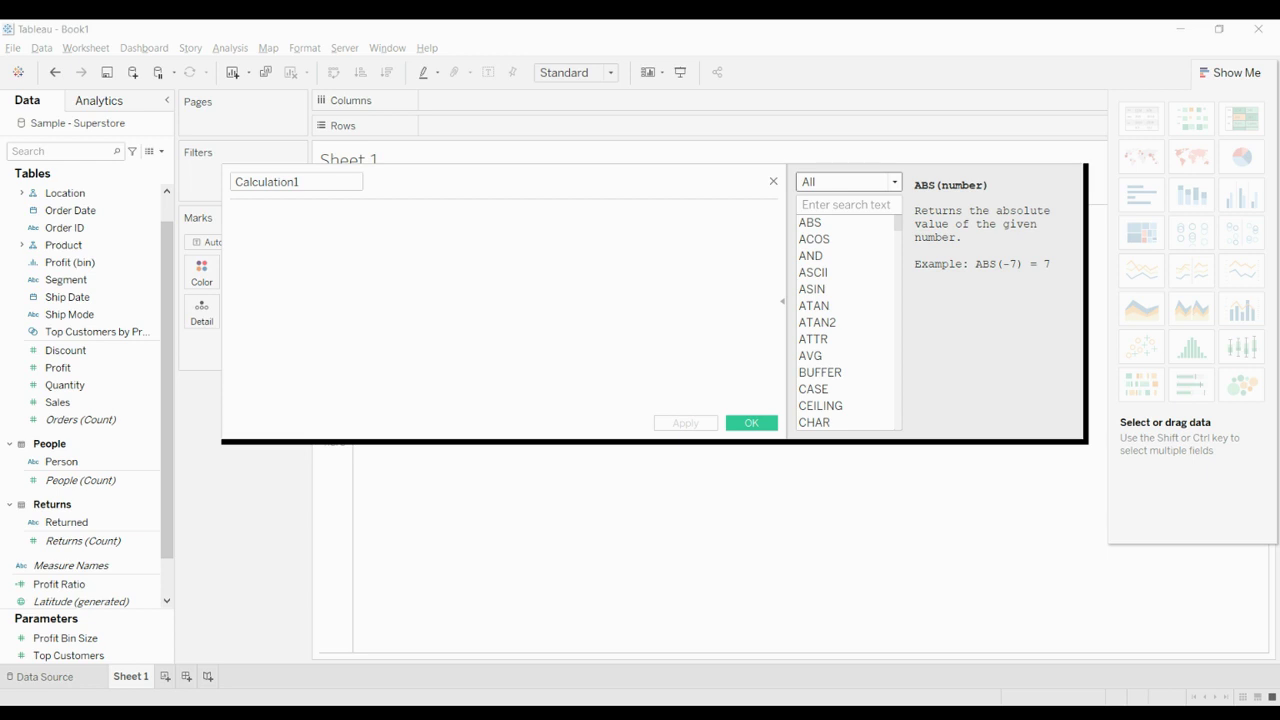
click(849, 181)
click(849, 313)
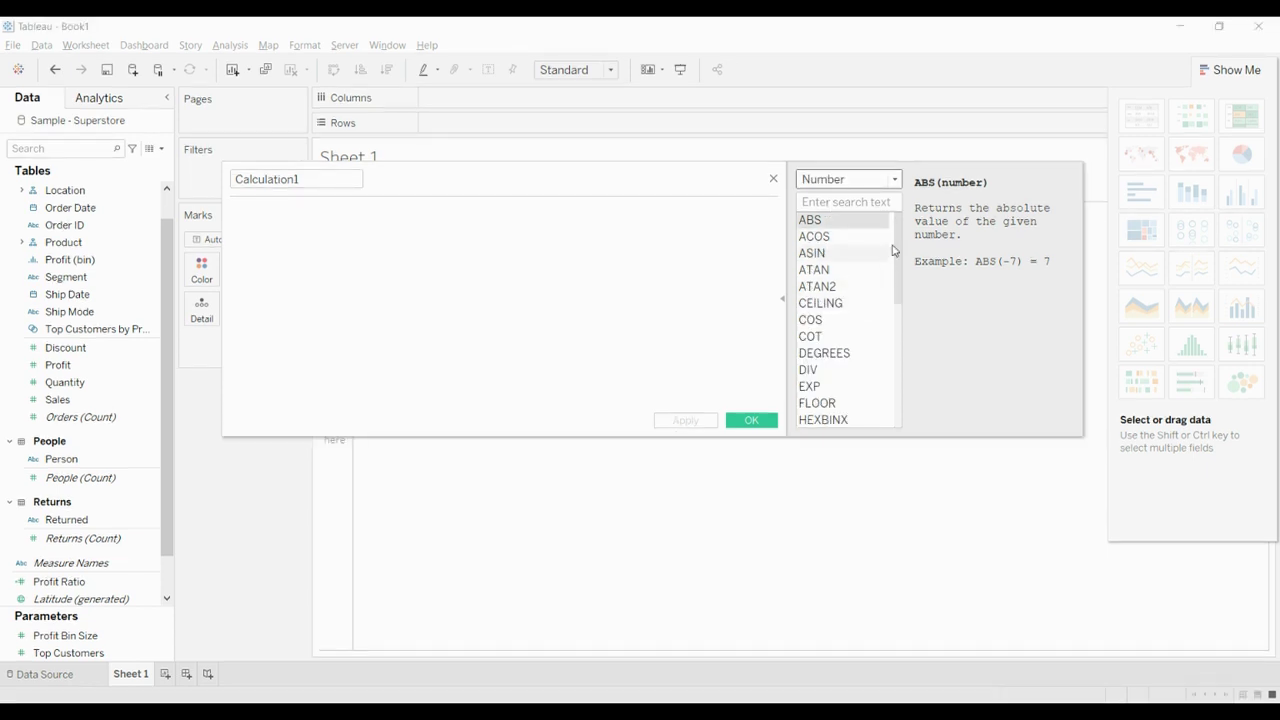
mouse_move(898, 242)
mouse_down()
mouse_move(897, 362)
mouse_move(895, 240)
mouse_up()
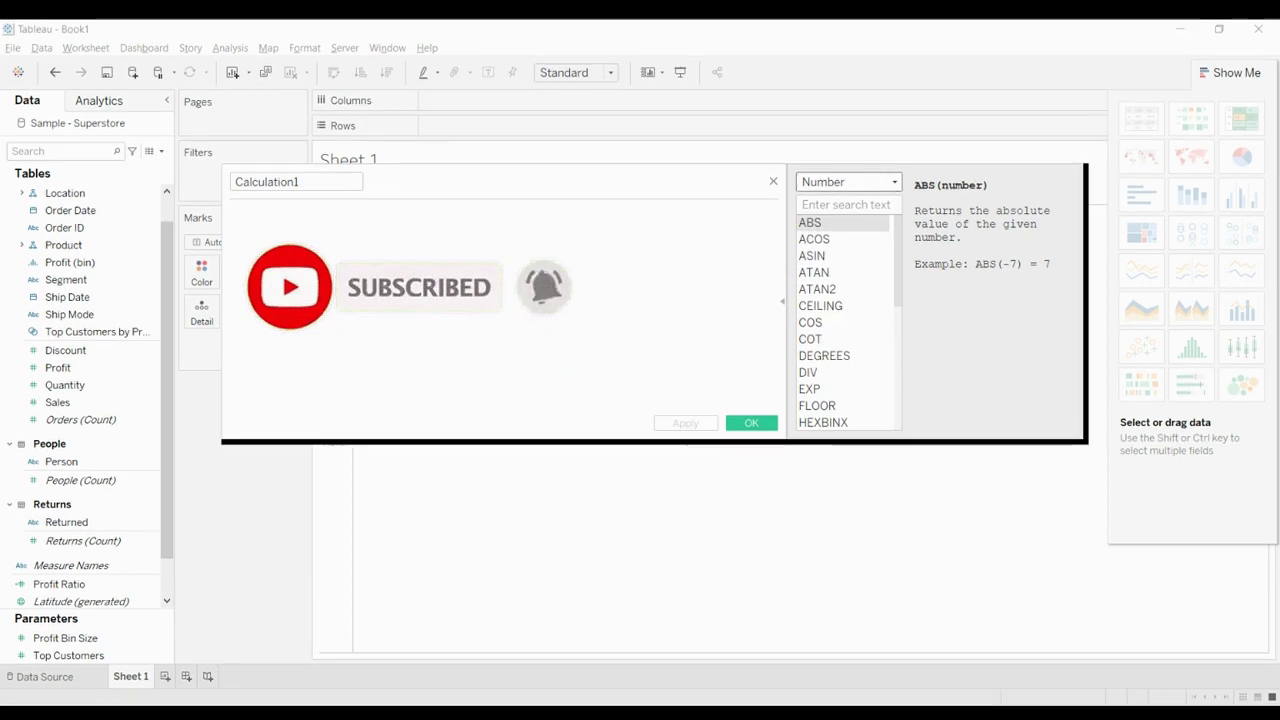
click(892, 182)
click(838, 235)
mouse_move(898, 240)
mouse_down()
mouse_move(891, 322)
mouse_move(895, 236)
mouse_up()
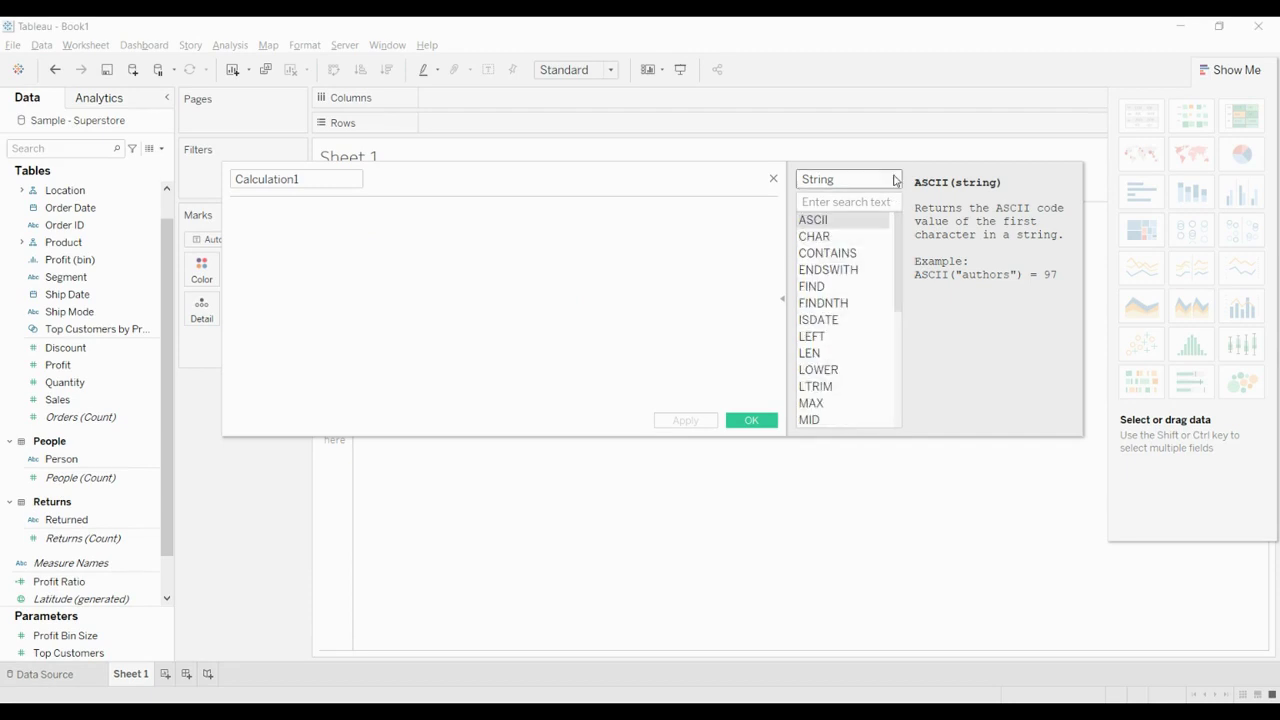
click(895, 180)
click(866, 197)
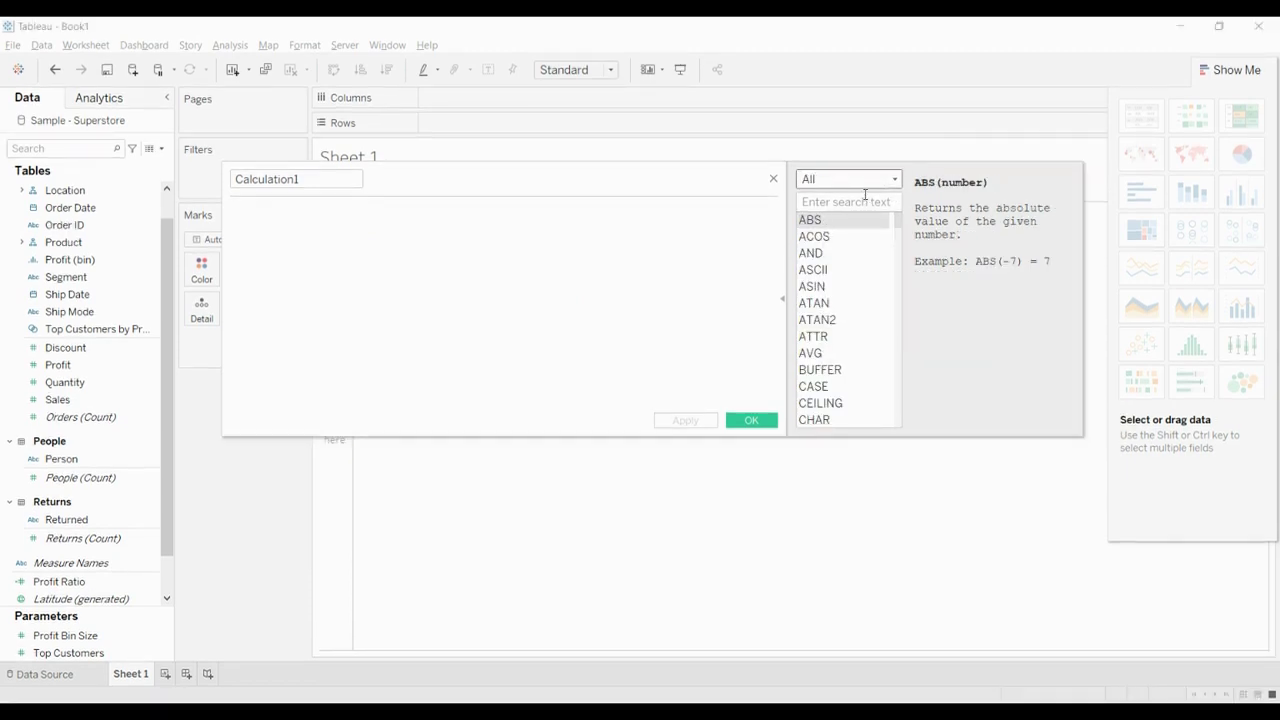
Look through the full function list and read the syntax descriptions of functions such as ASCII, DATE and SIGN
click(822, 271)
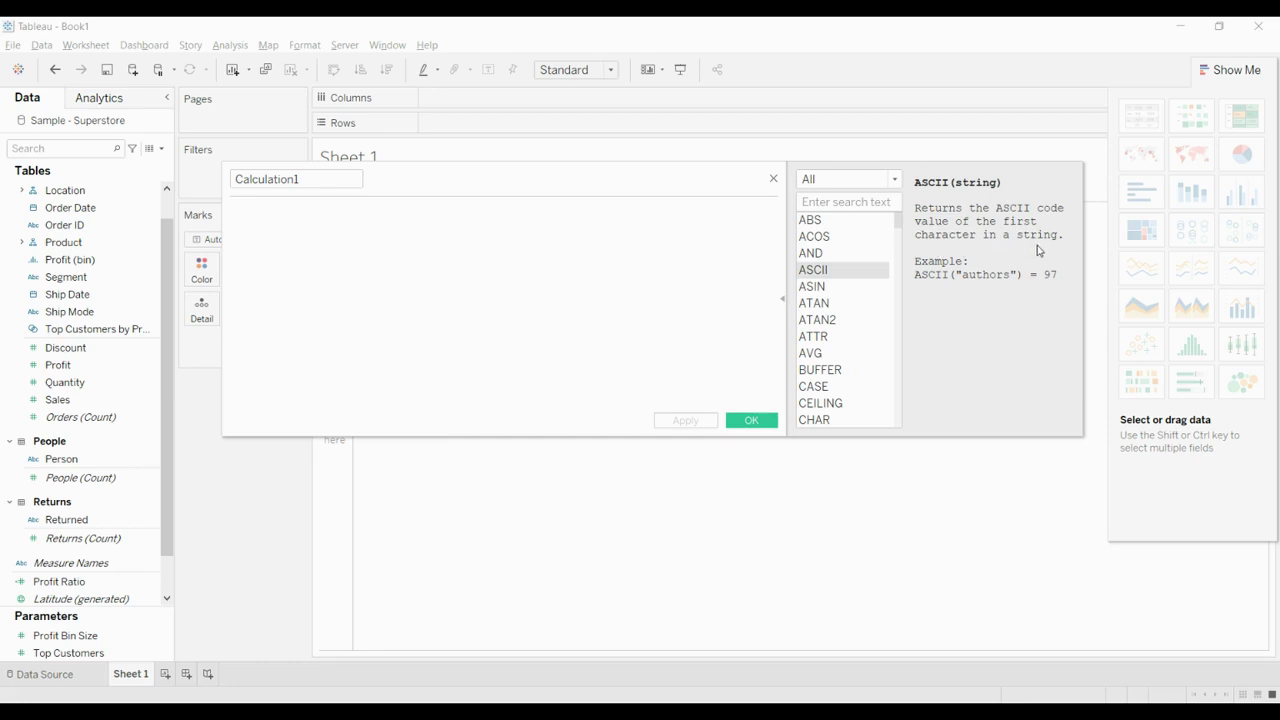
drag(898, 220, 886, 258)
click(832, 256)
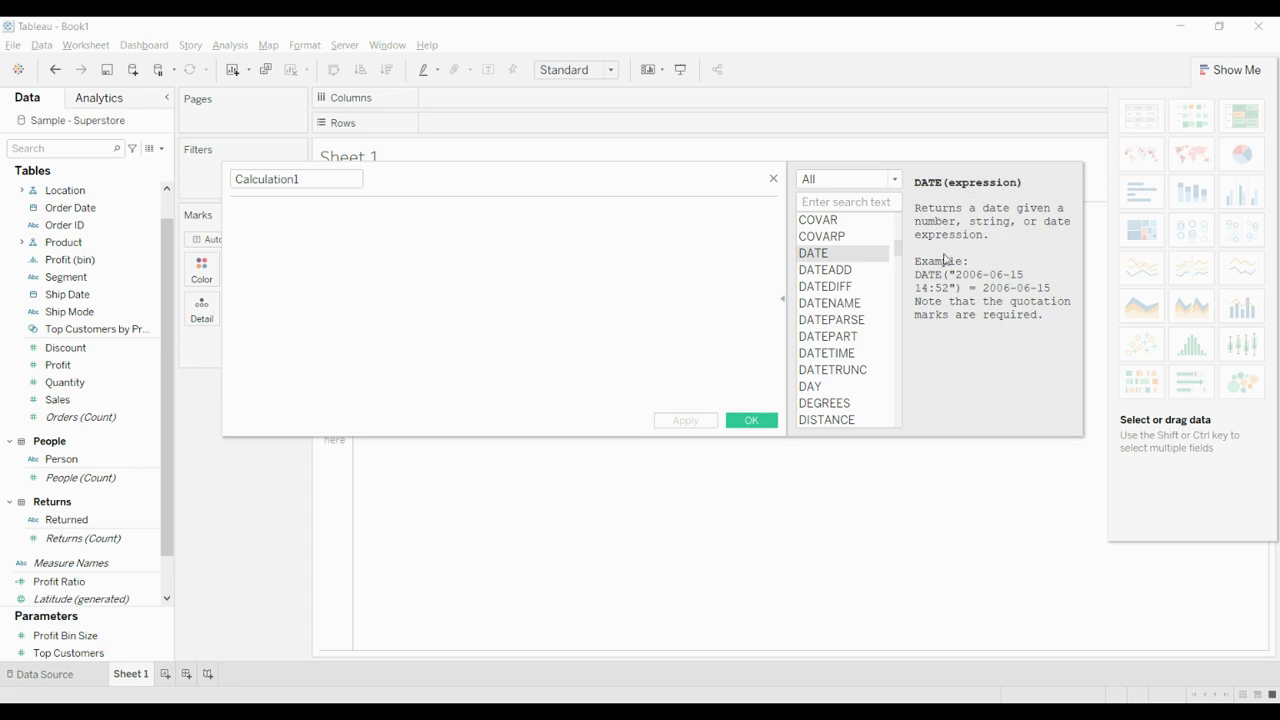
drag(896, 250, 896, 371)
click(848, 256)
click(836, 303)
click(842, 371)
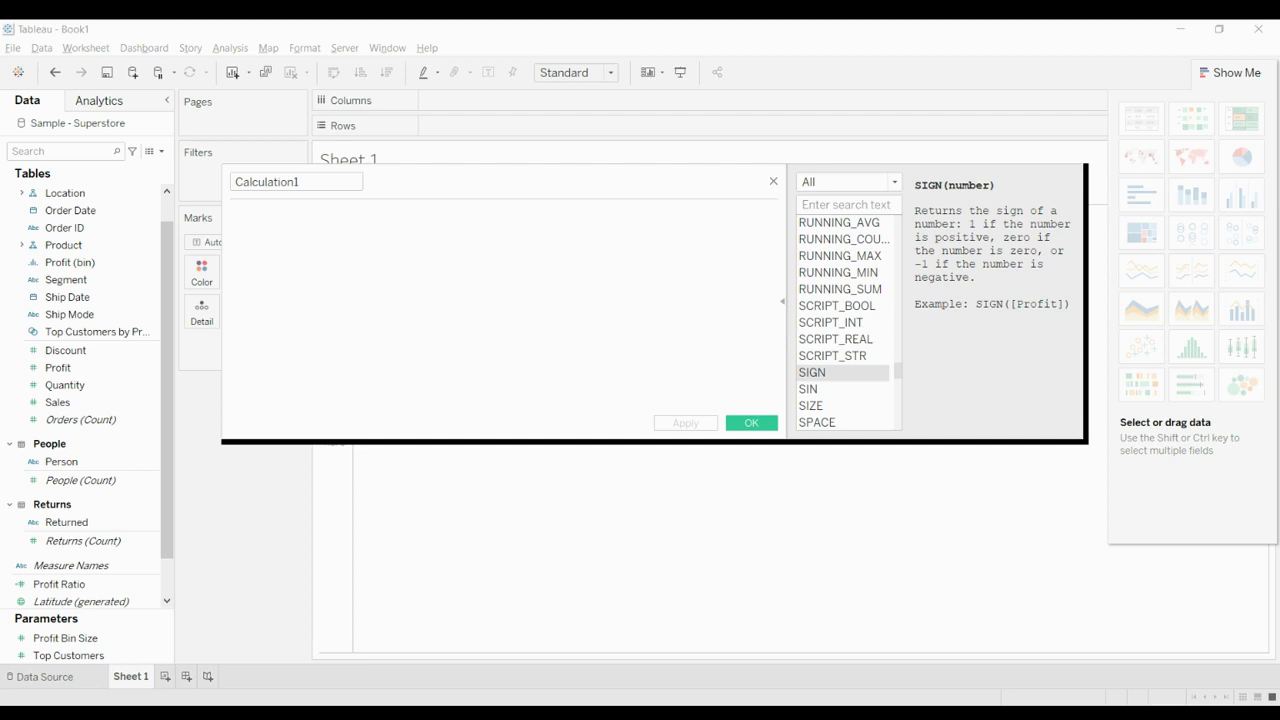
Name the calculated field "Discount Ratio"
click(320, 187)
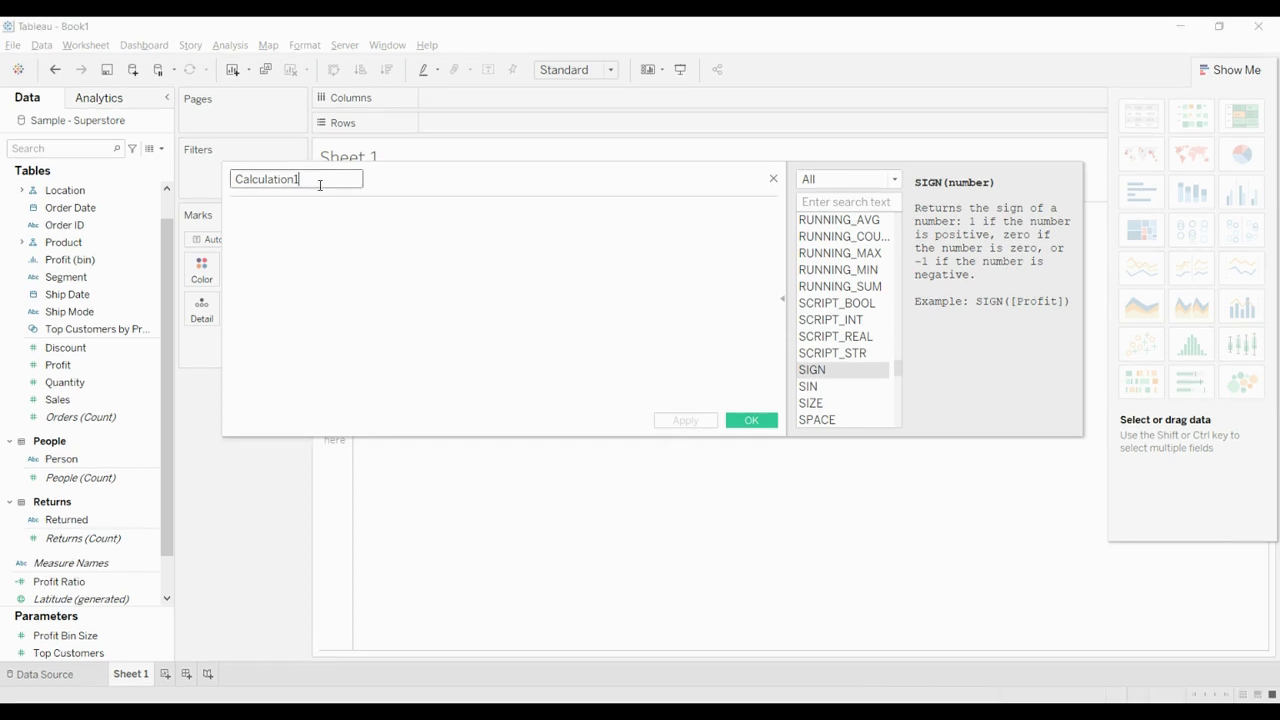
drag(320, 185, 237, 183)
text(Discount R)
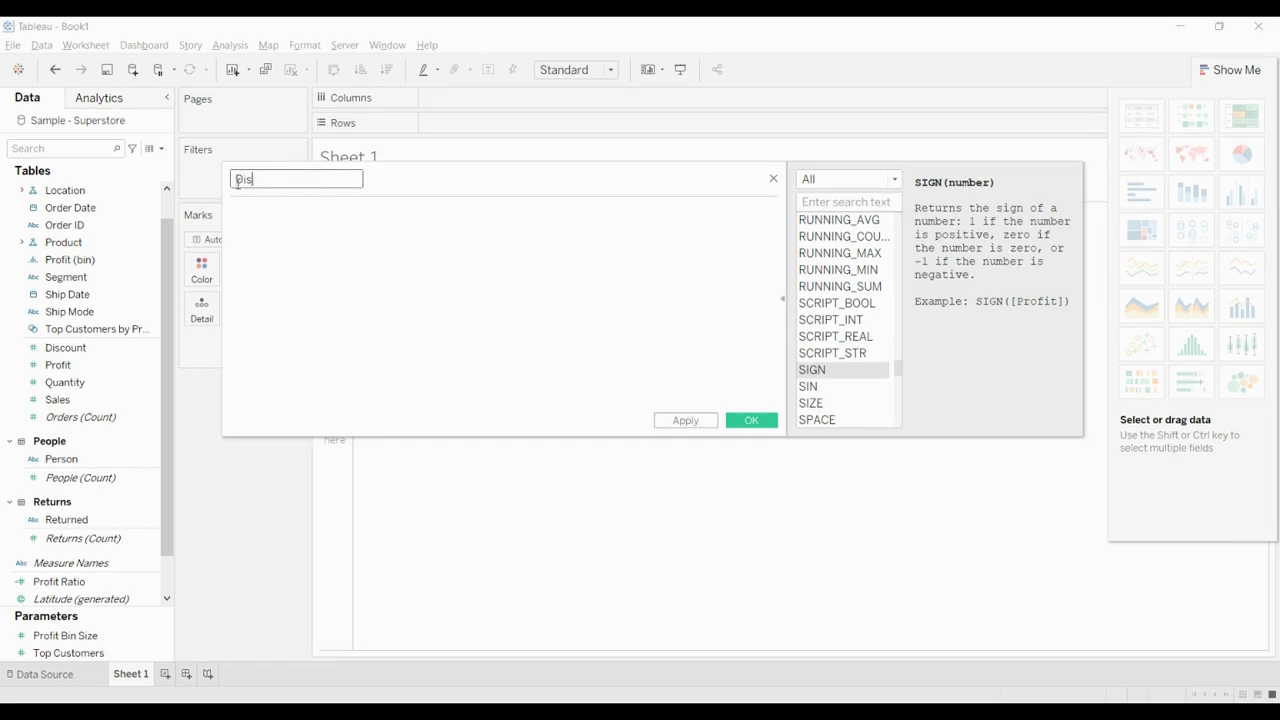
text(atio)
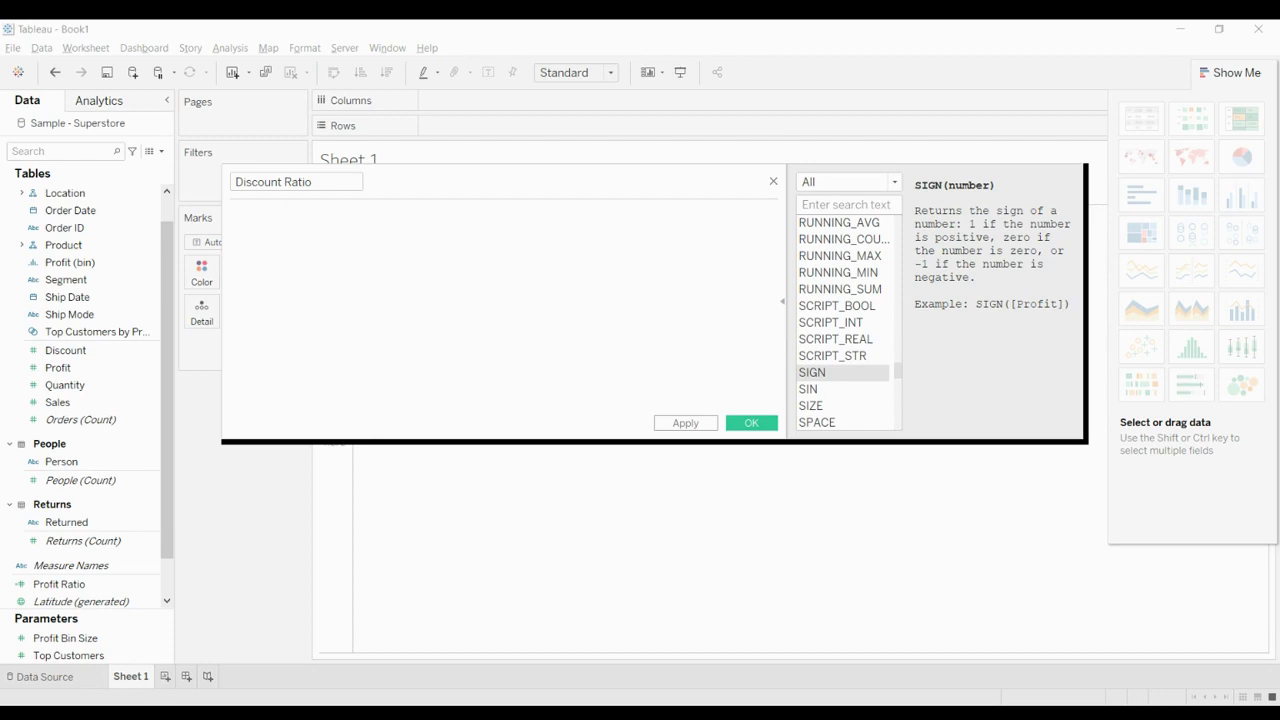
Enter the formula IIF([Sales]!=0,[Discount]/[Sales],0) for the Discount Ratio calculated field
click(394, 230)
text(IIF)
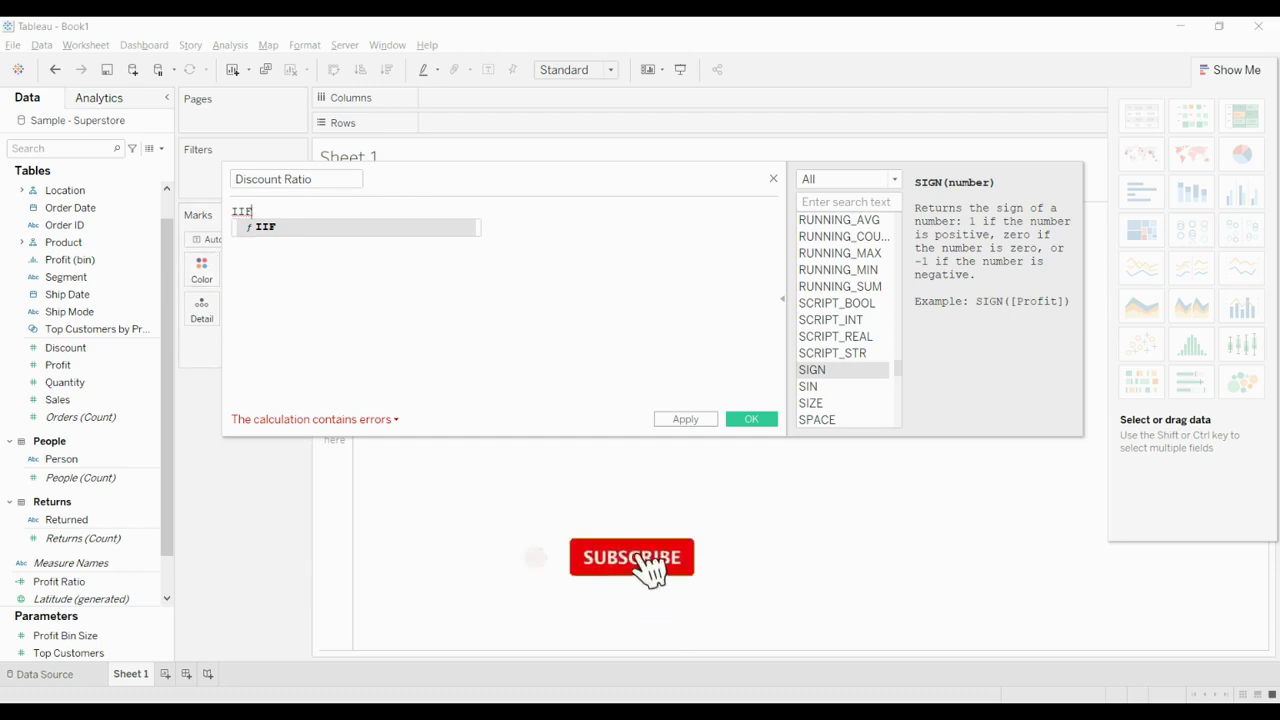
text(()
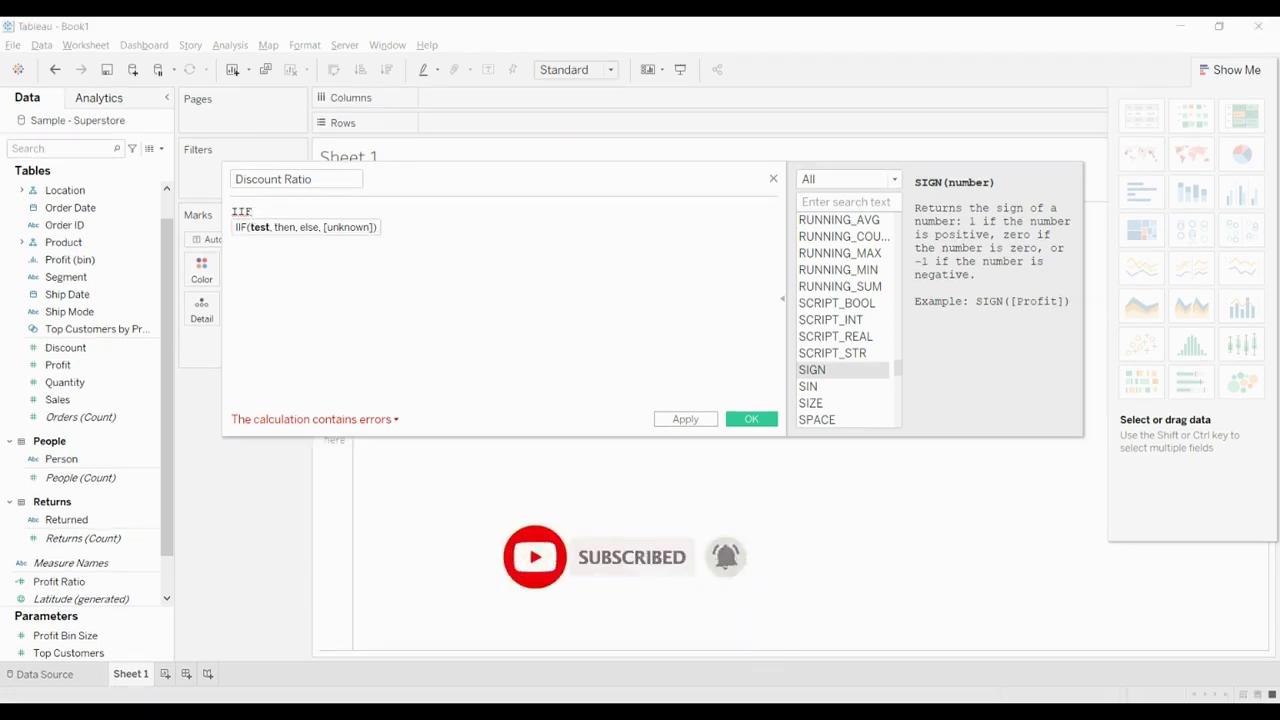
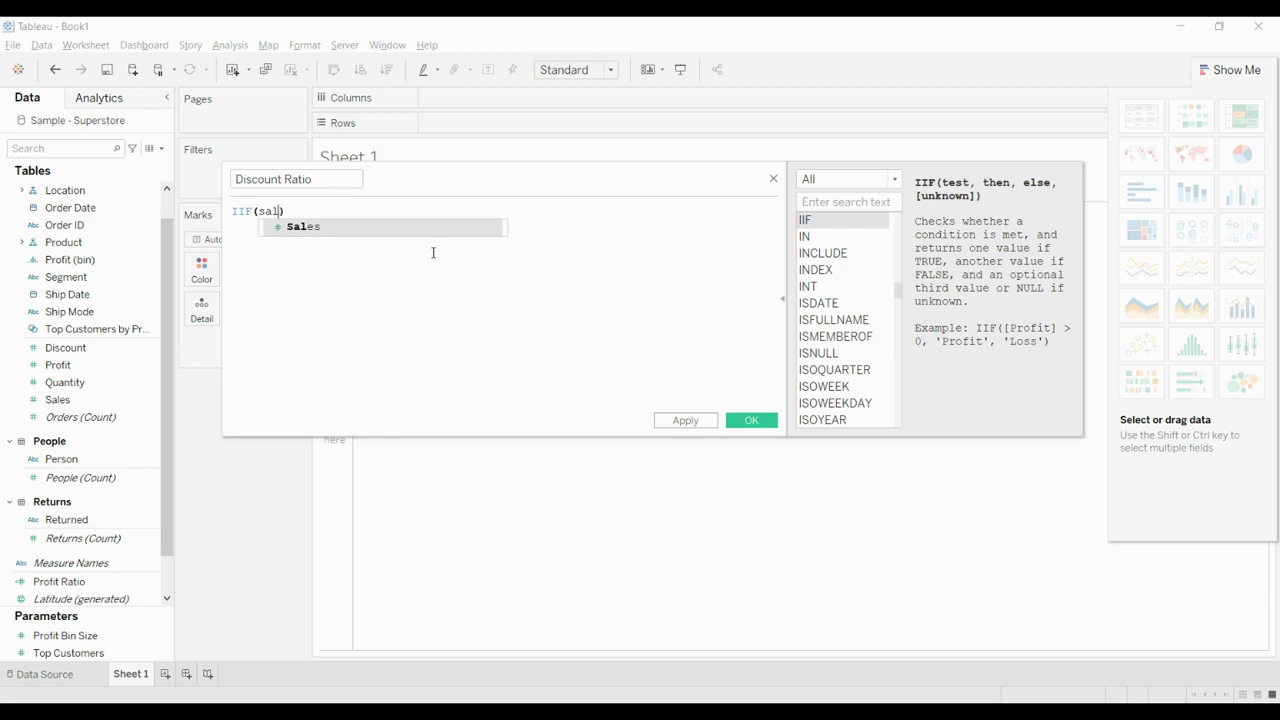
click(306, 238)
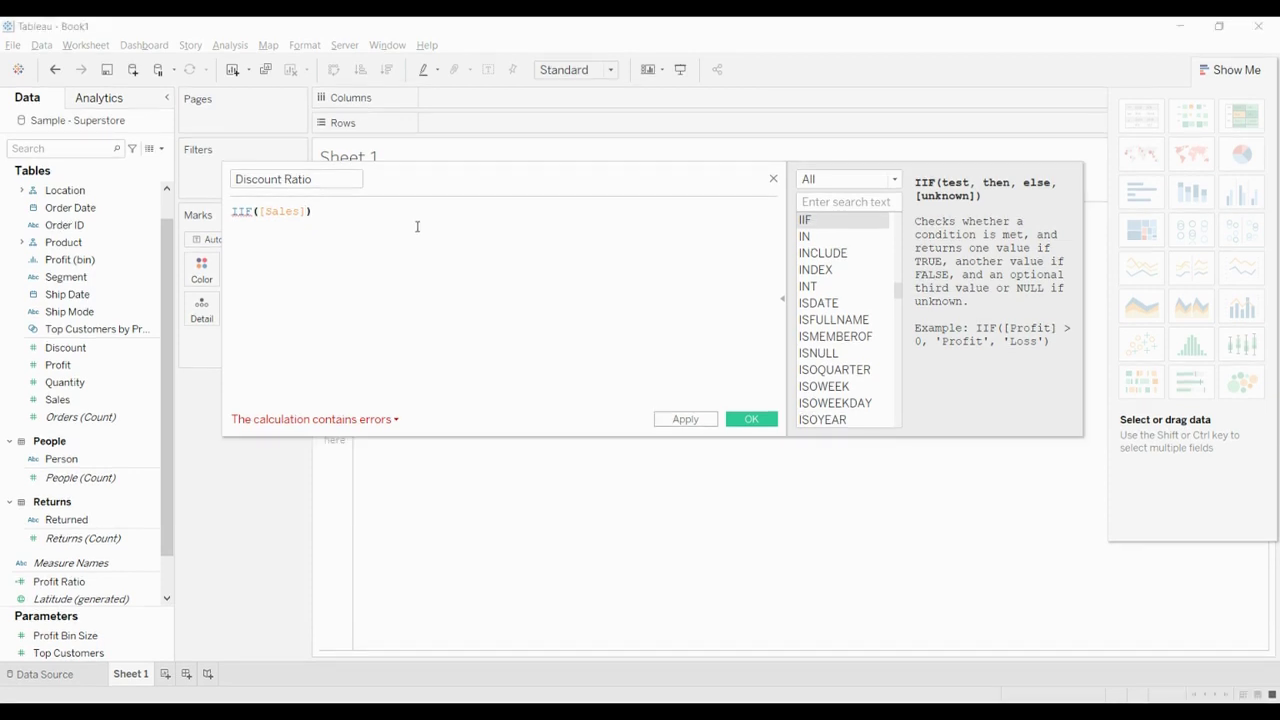
text(!=0,Di)
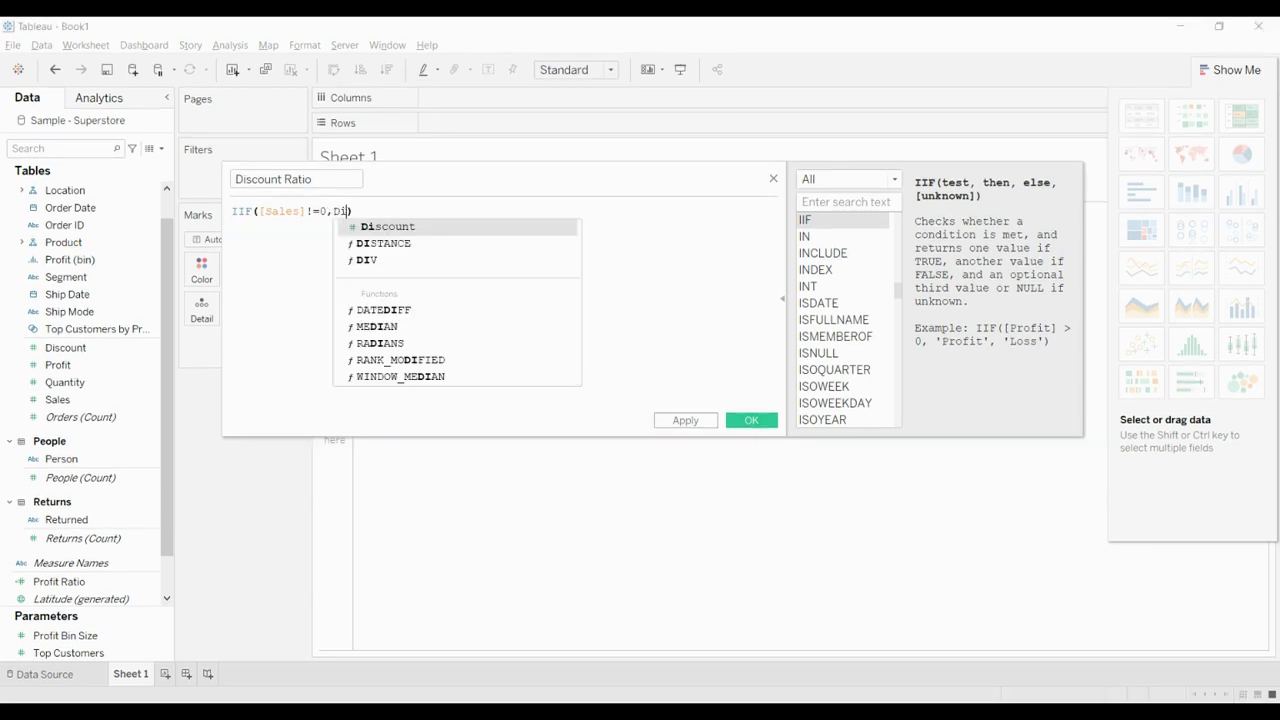
key(Return)
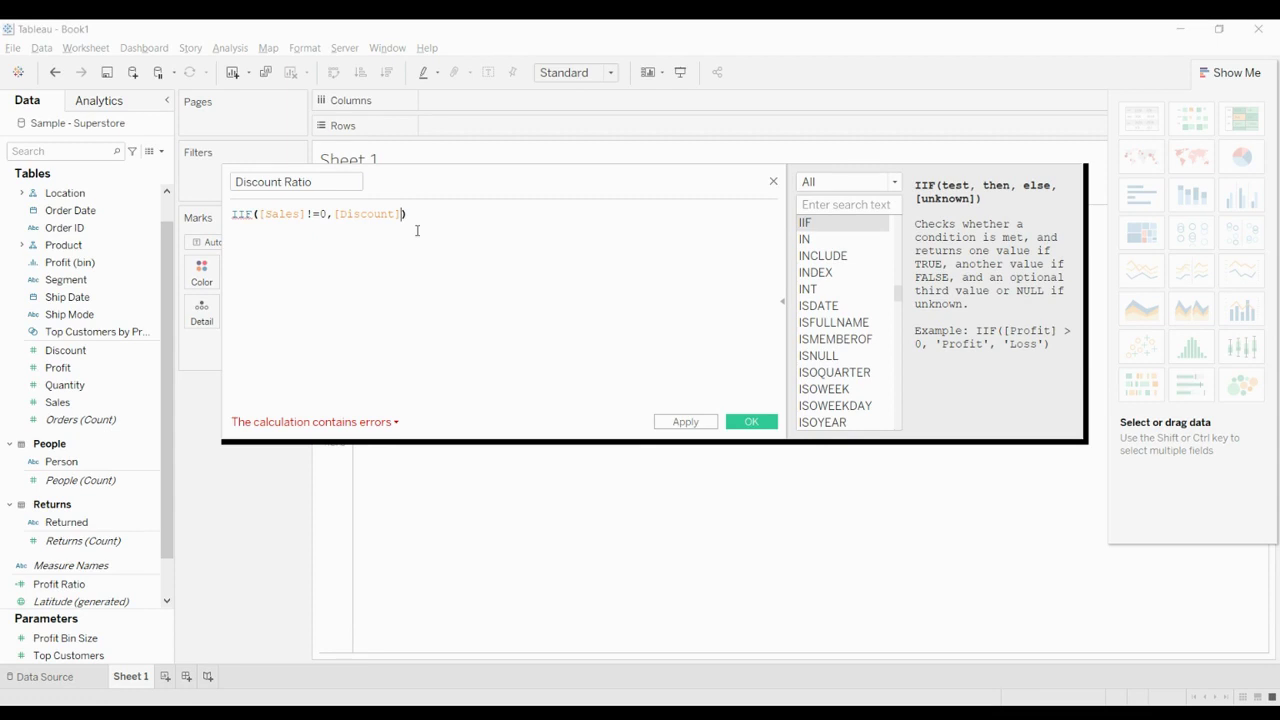
text(/Sa)
key(Return)
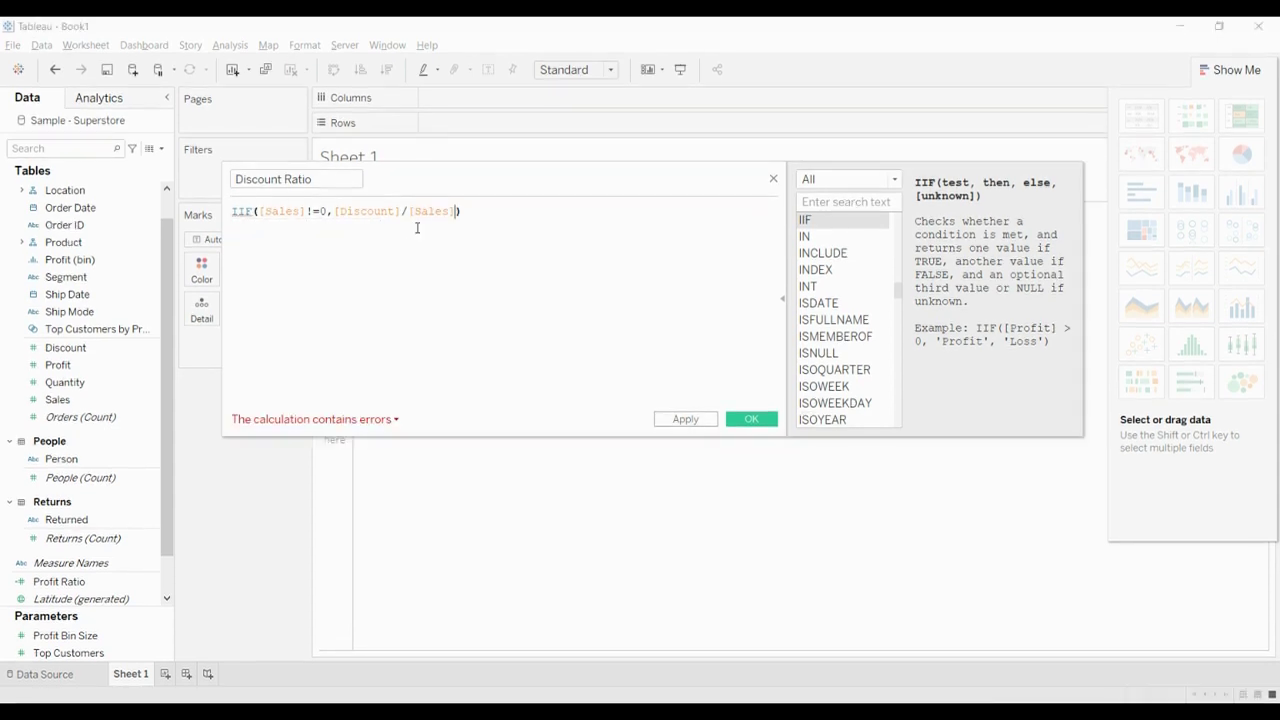
text(,0)
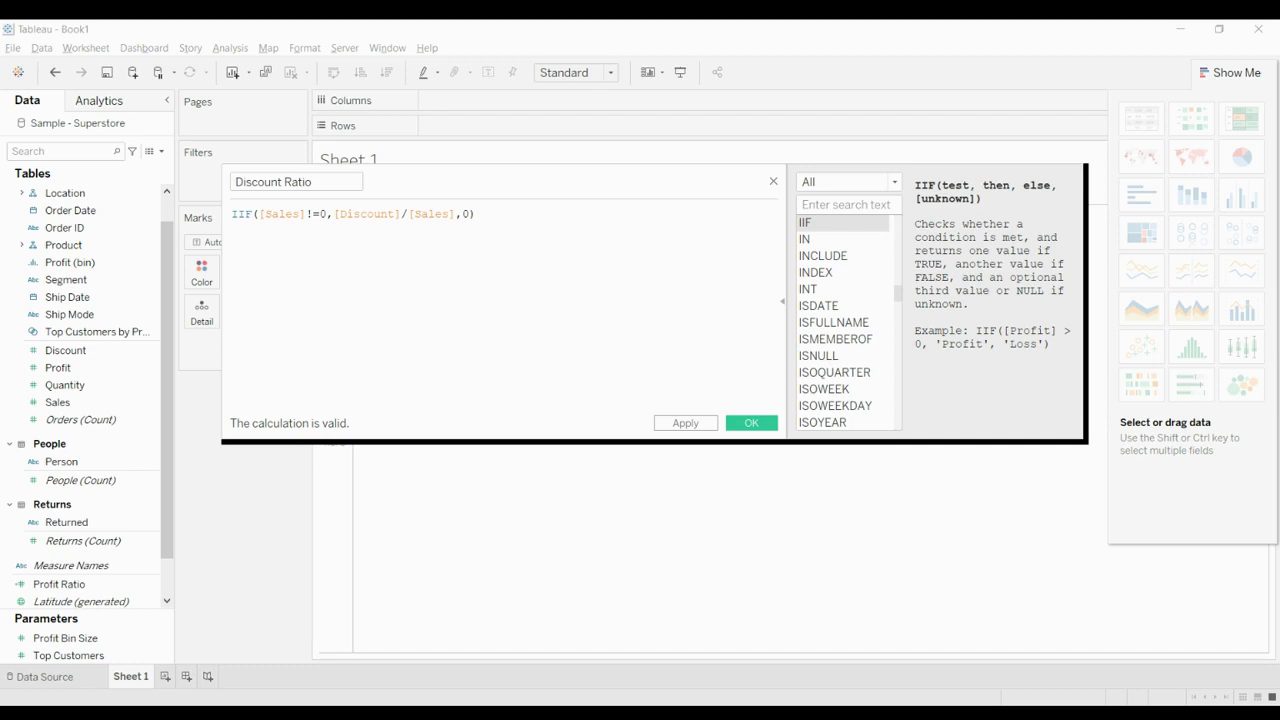
Review the test, then and else arguments of the IIF formula
click(417, 228)
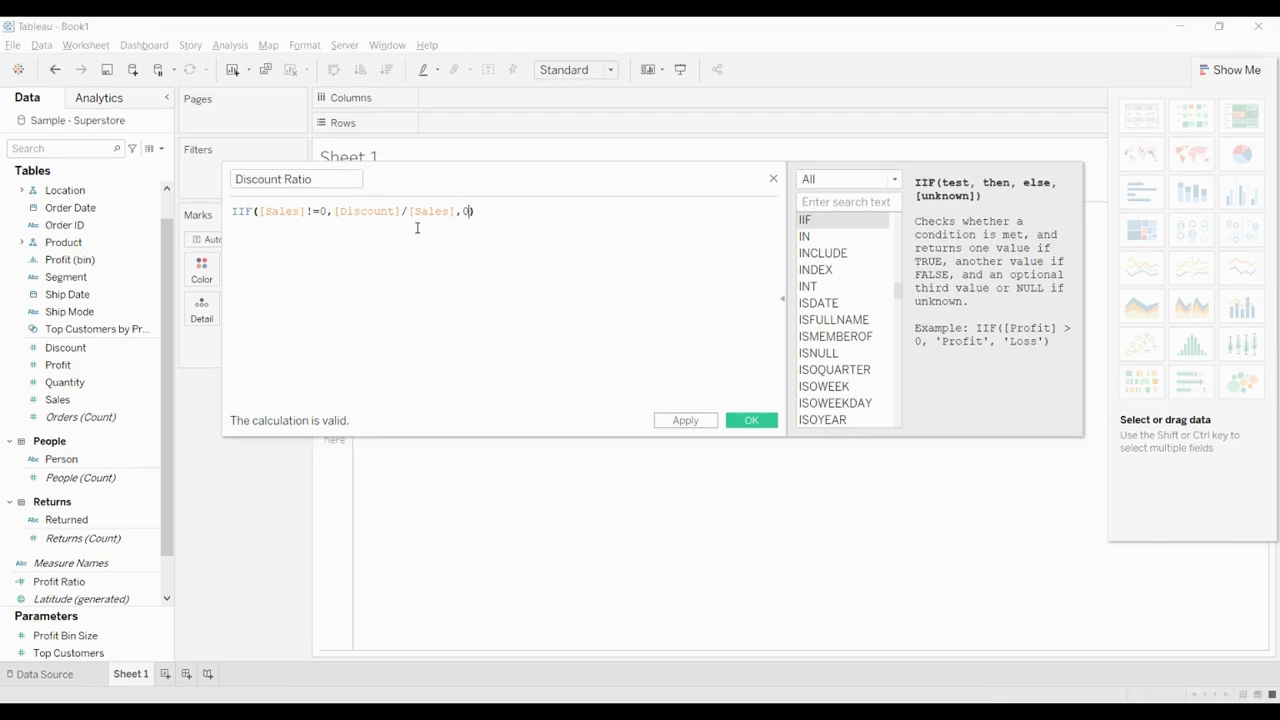
click(265, 211)
drag(262, 211, 457, 212)
click(457, 211)
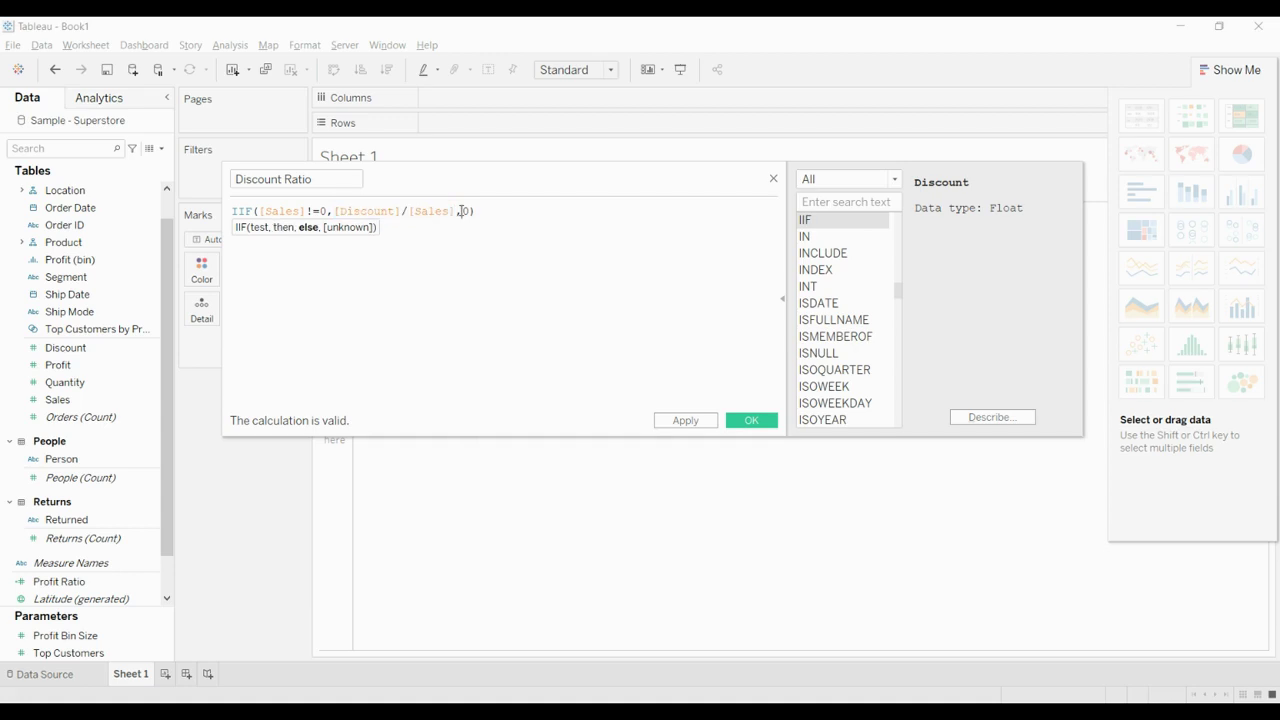
click(515, 226)
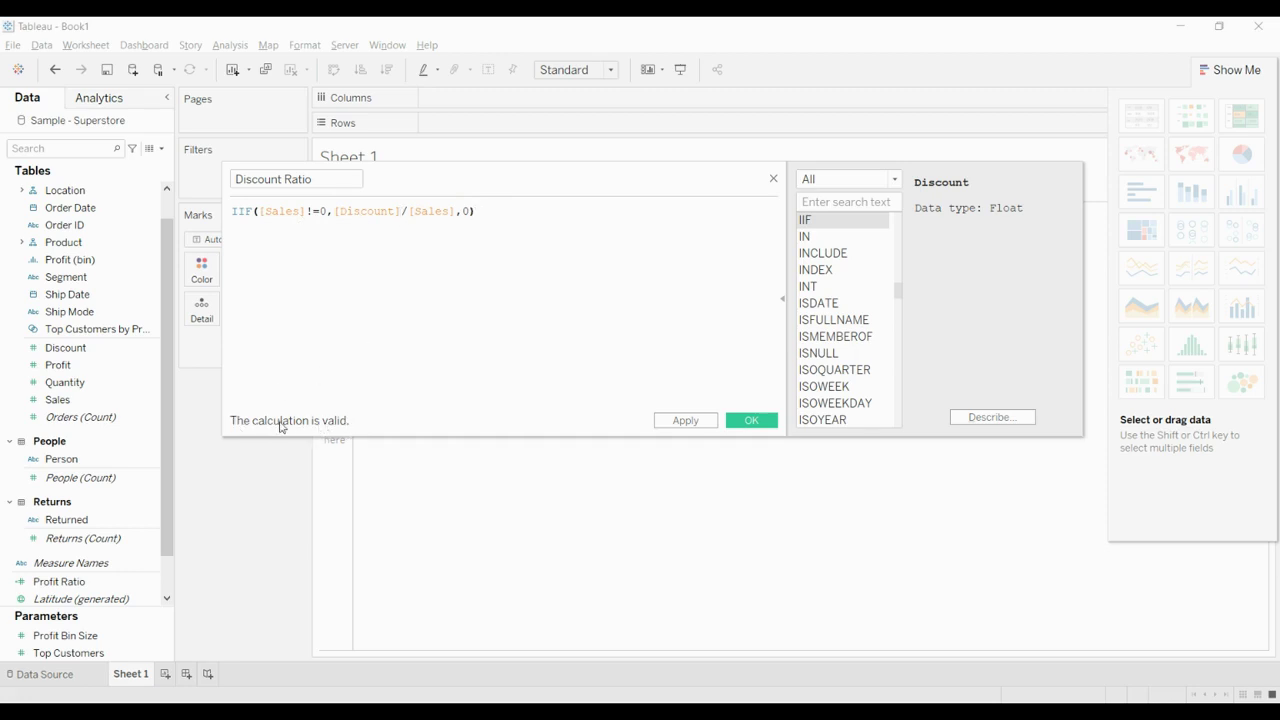
Check the calculation errors with the formula's closing parenthesis removed, and restore the parenthesis
key(BackSpace)
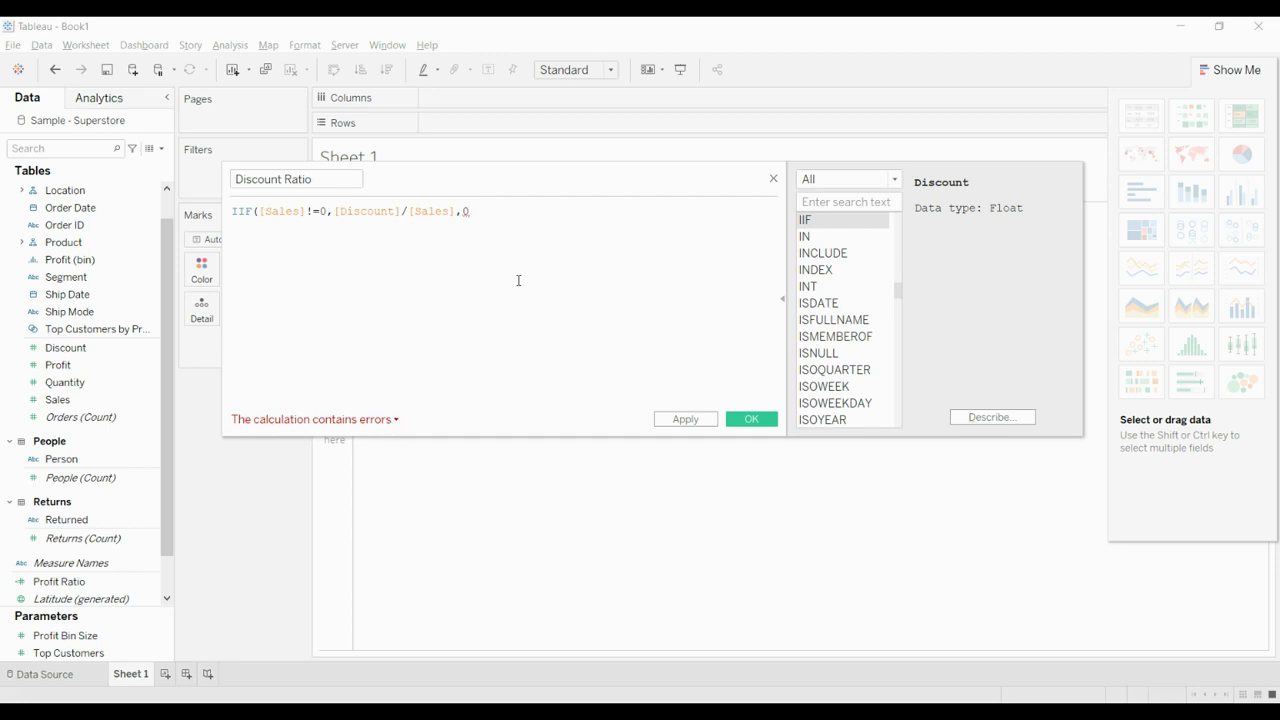
click(396, 421)
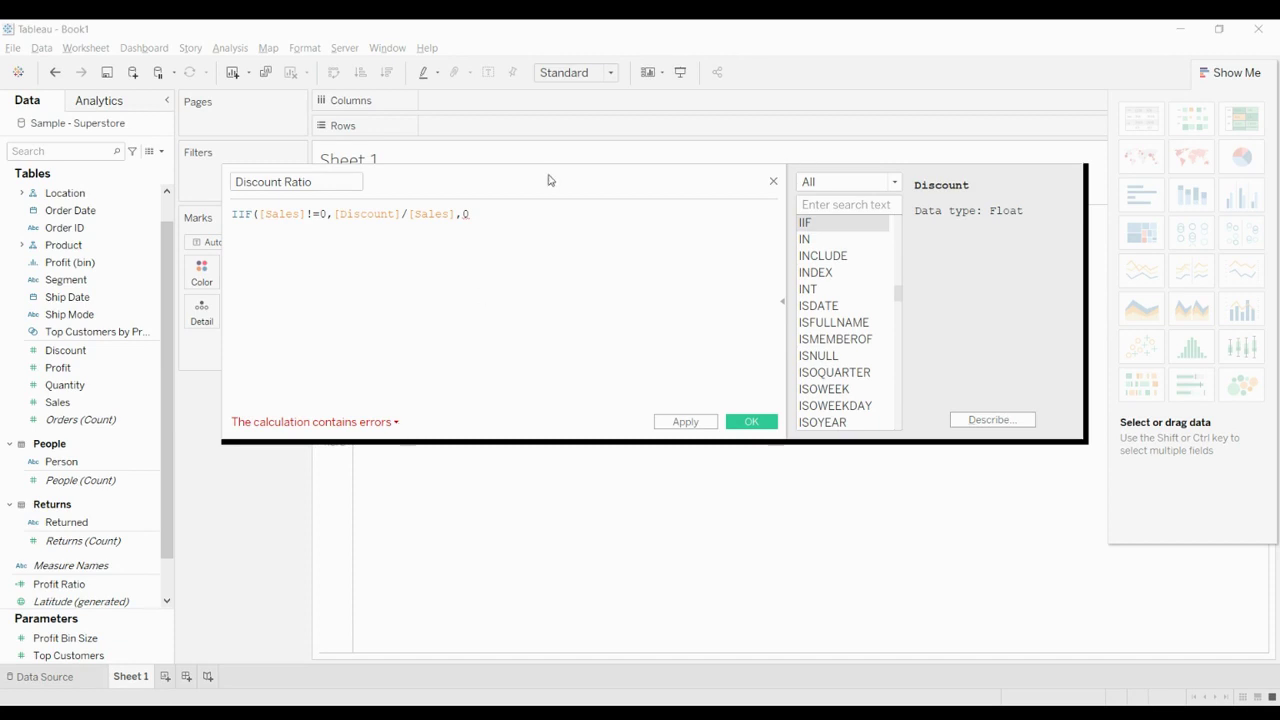
text())
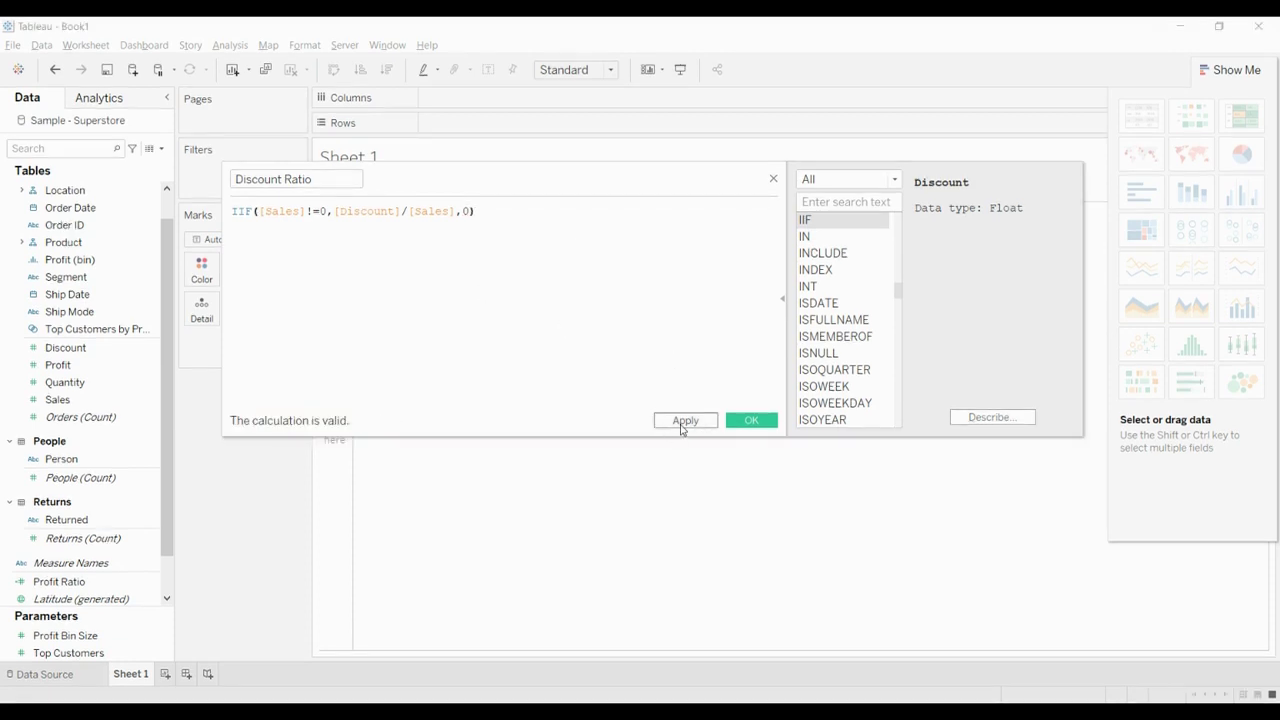
Apply and save the Discount Ratio calculated field
click(681, 421)
click(751, 420)
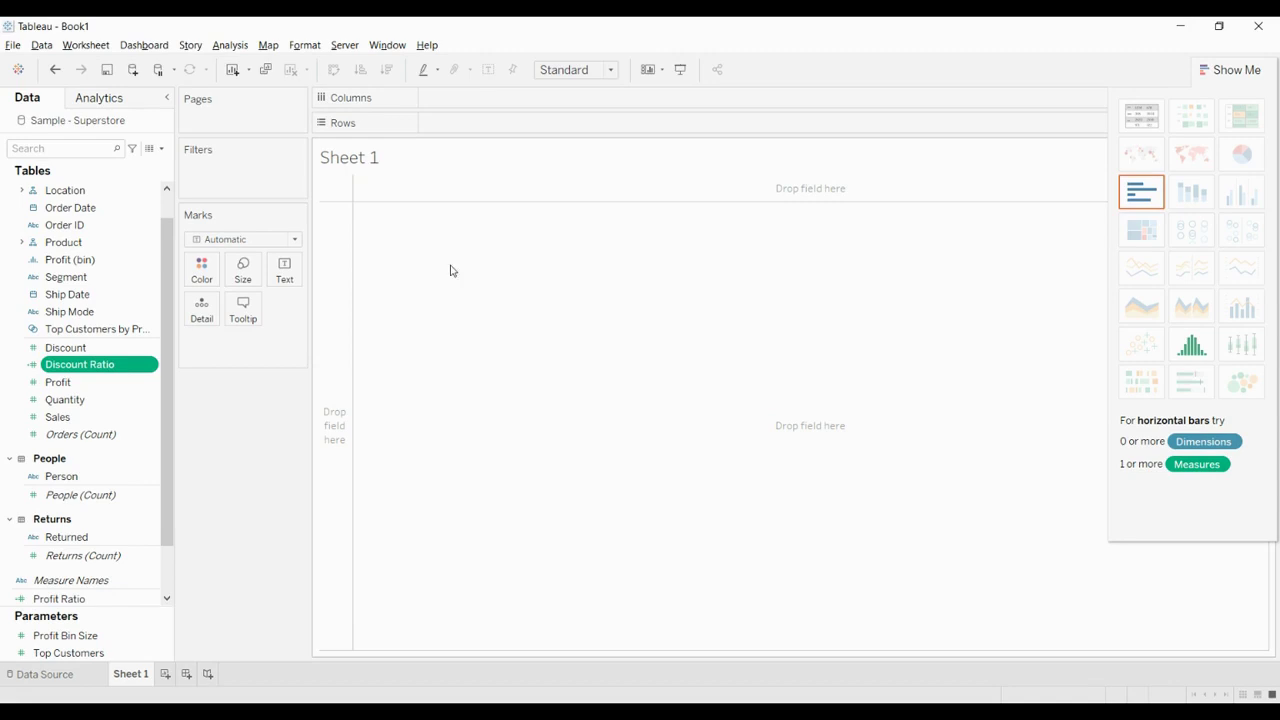
Try an ad-hoc calculation on Rows that sums the Sales field
double_click(434, 124)
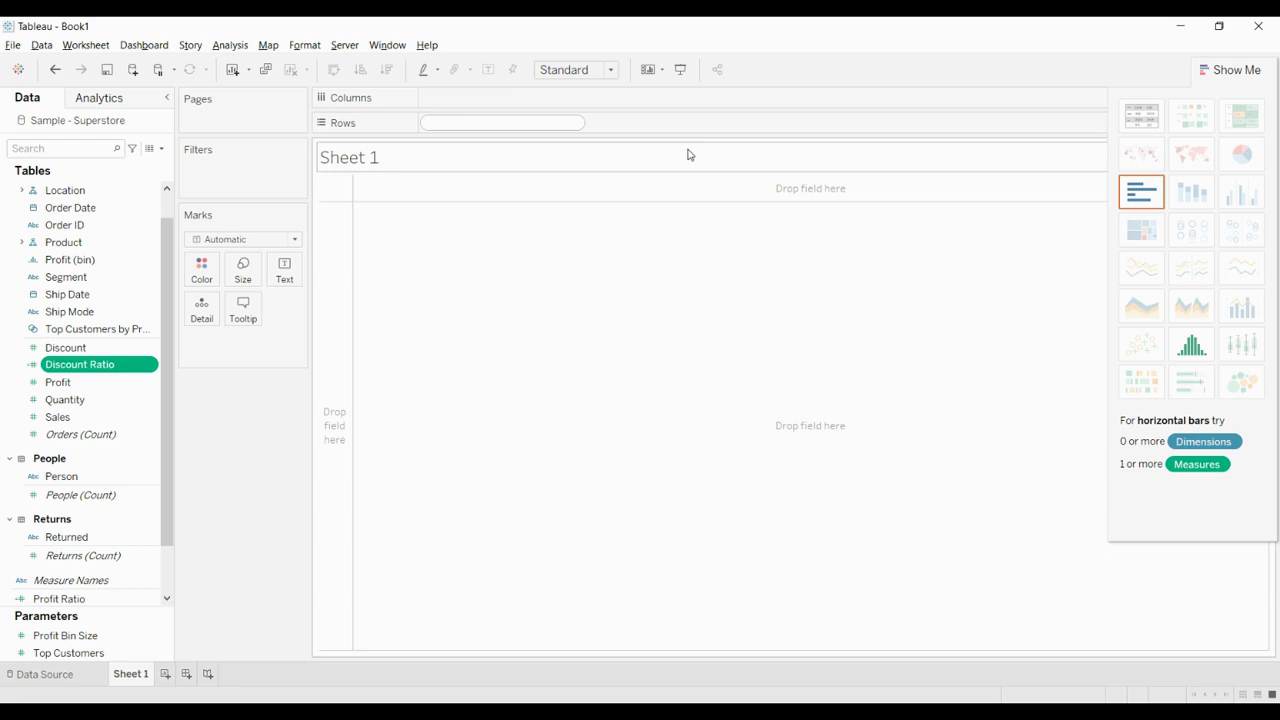
text(sum)
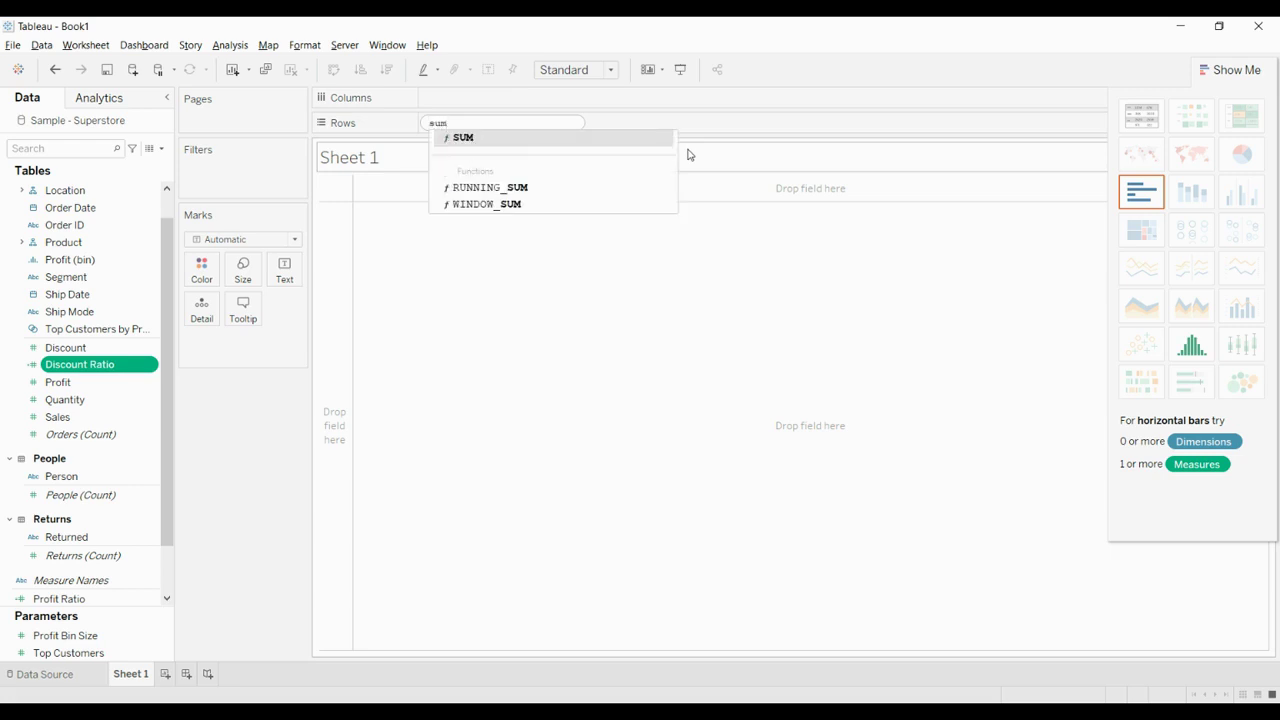
text((sal)
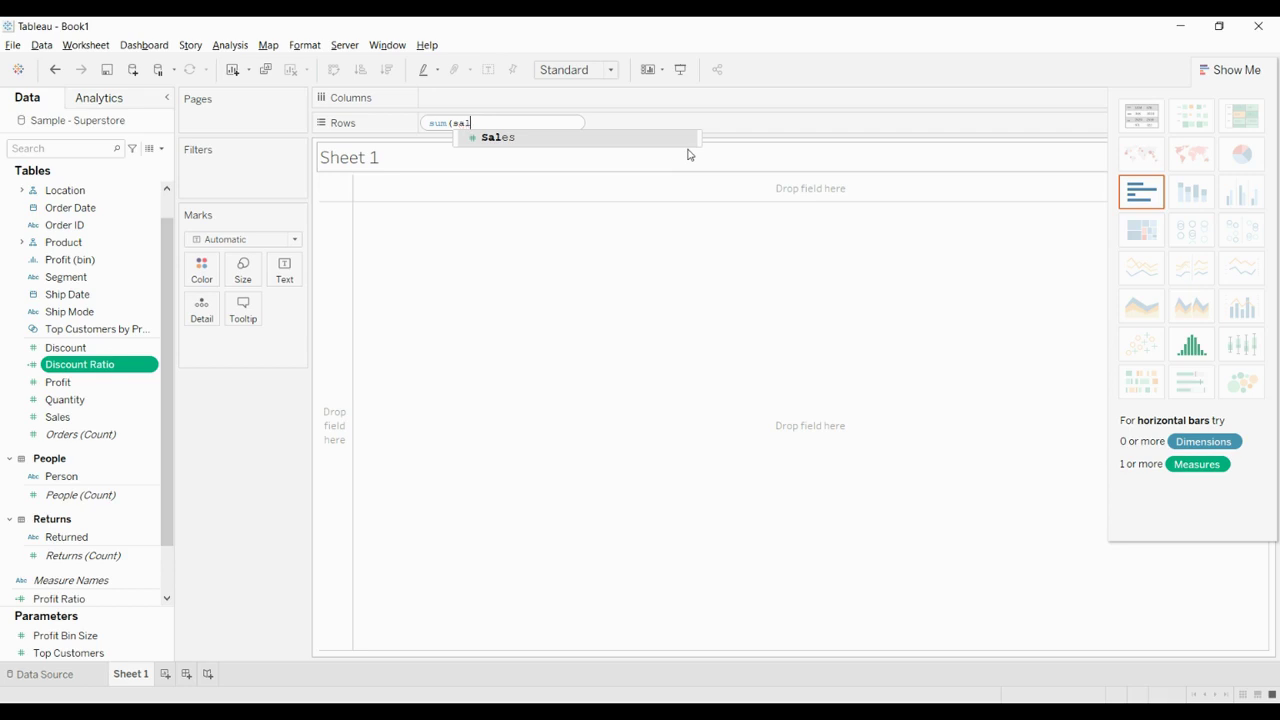
key(Return)
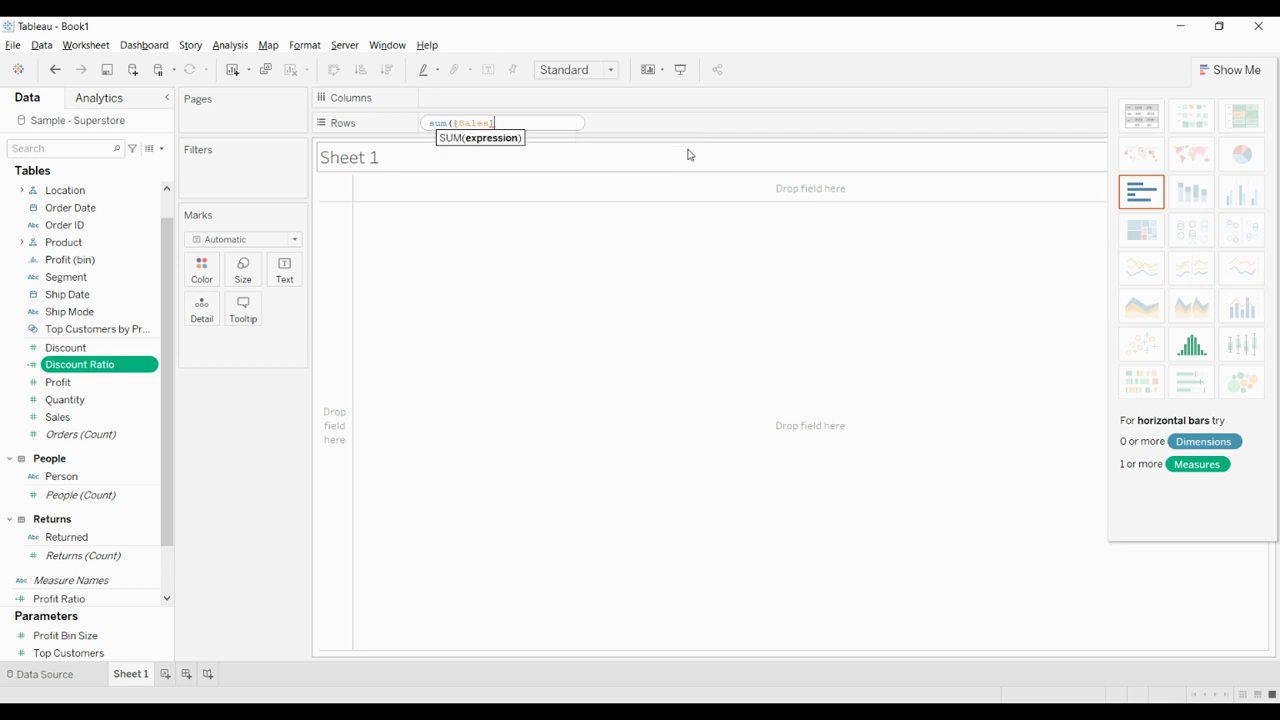
Clear the ad-hoc Sales sum expression from Rows and leave the shelf empty
key(BackSpace)
key(BackSpace)
key(BackSpace)
key(BackSpace)
key(BackSpace)
key(BackSpace)
key(BackSpace)
key(BackSpace)
key(BackSpace)
key(BackSpace)
key(BackSpace)
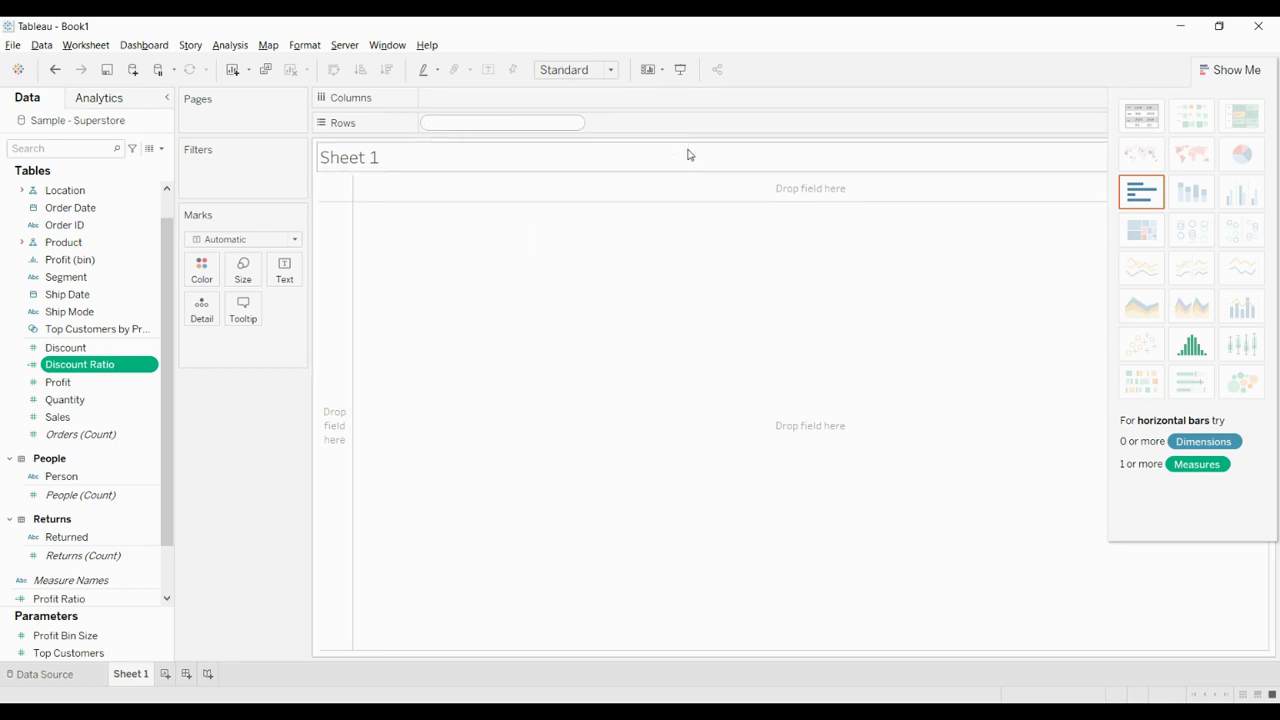
click(458, 122)
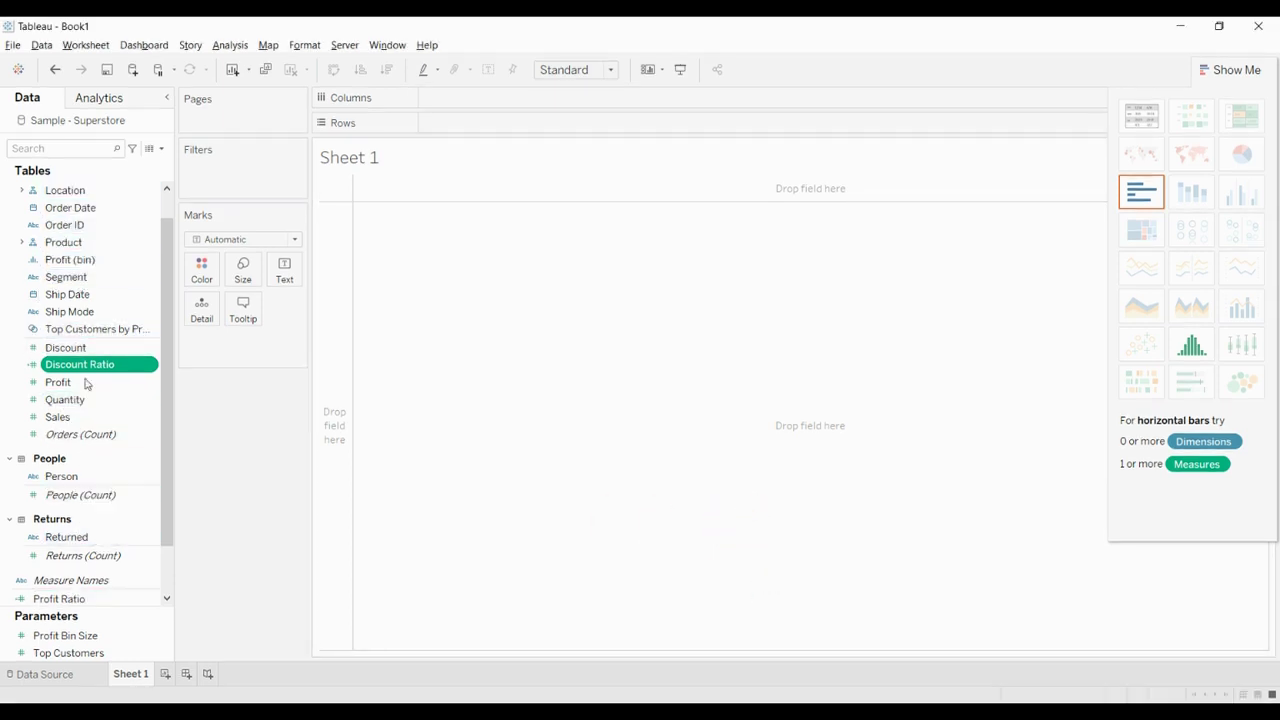
Expand the Product hierarchy and add its Category field to Rows
click(22, 244)
drag(75, 262, 440, 125)
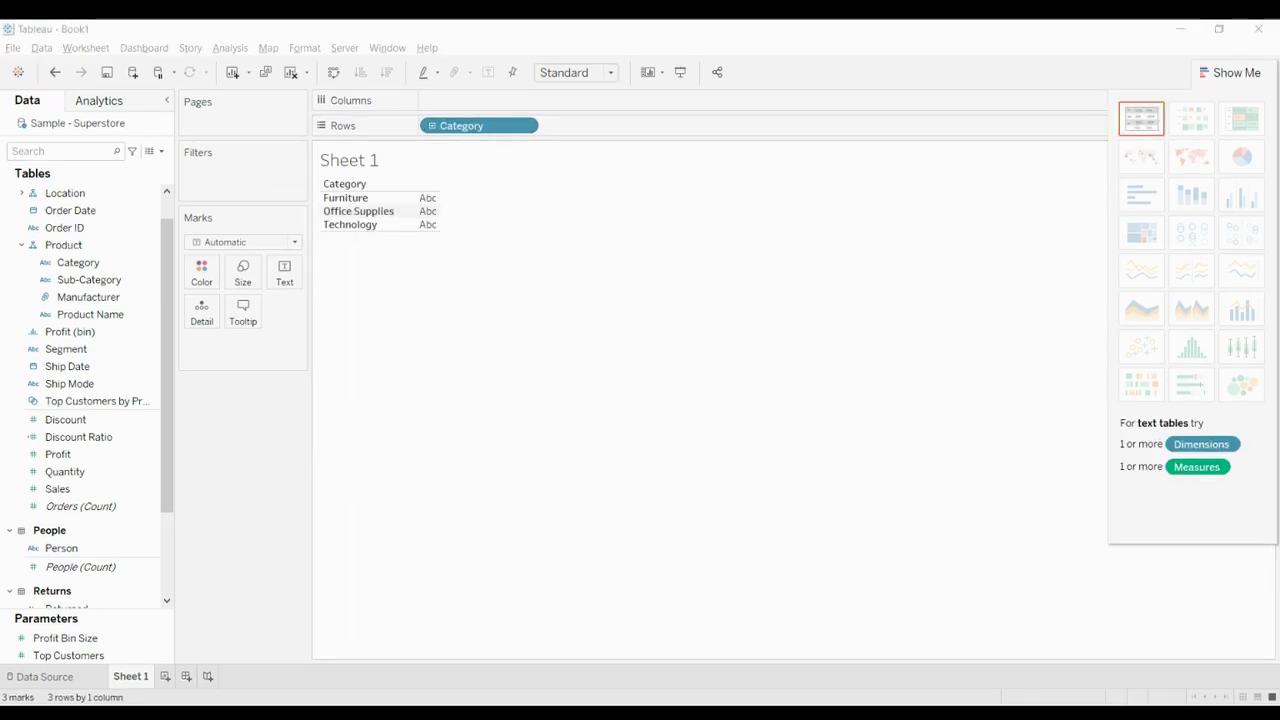
Add Sub-Category to Rows after Category, and place Region from the Location hierarchy on Columns
drag(80, 280, 583, 123)
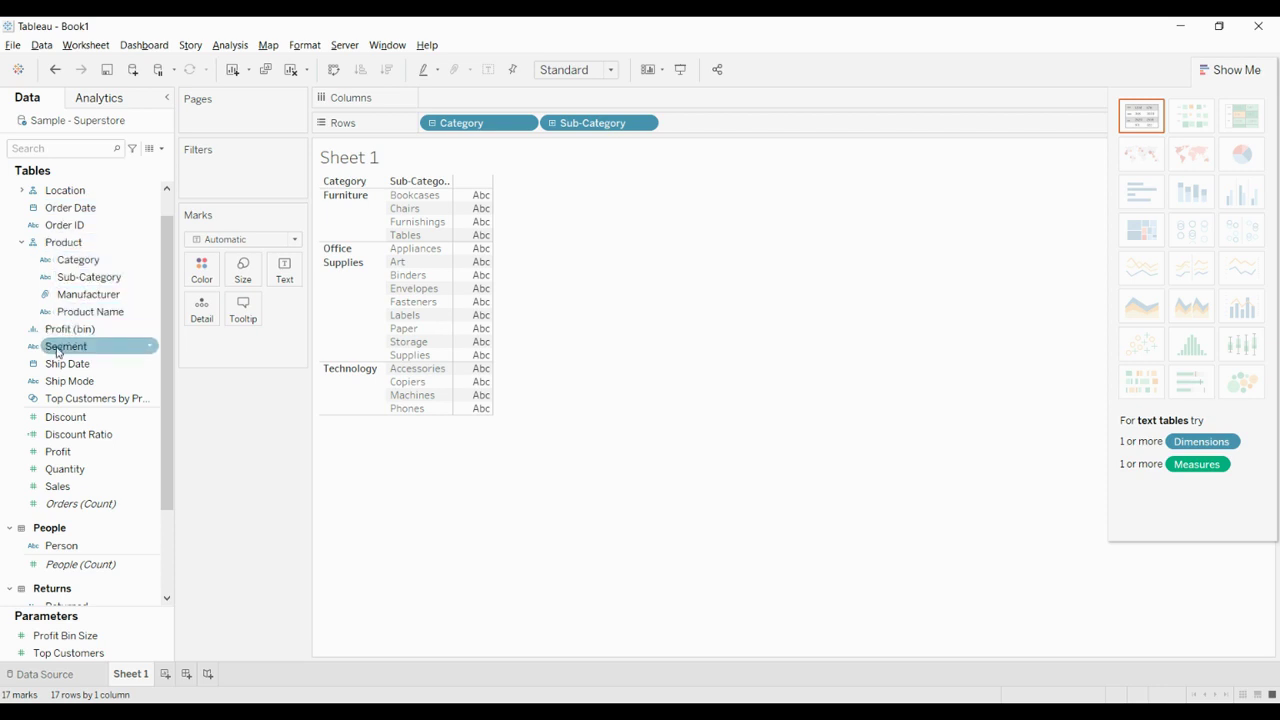
click(30, 190)
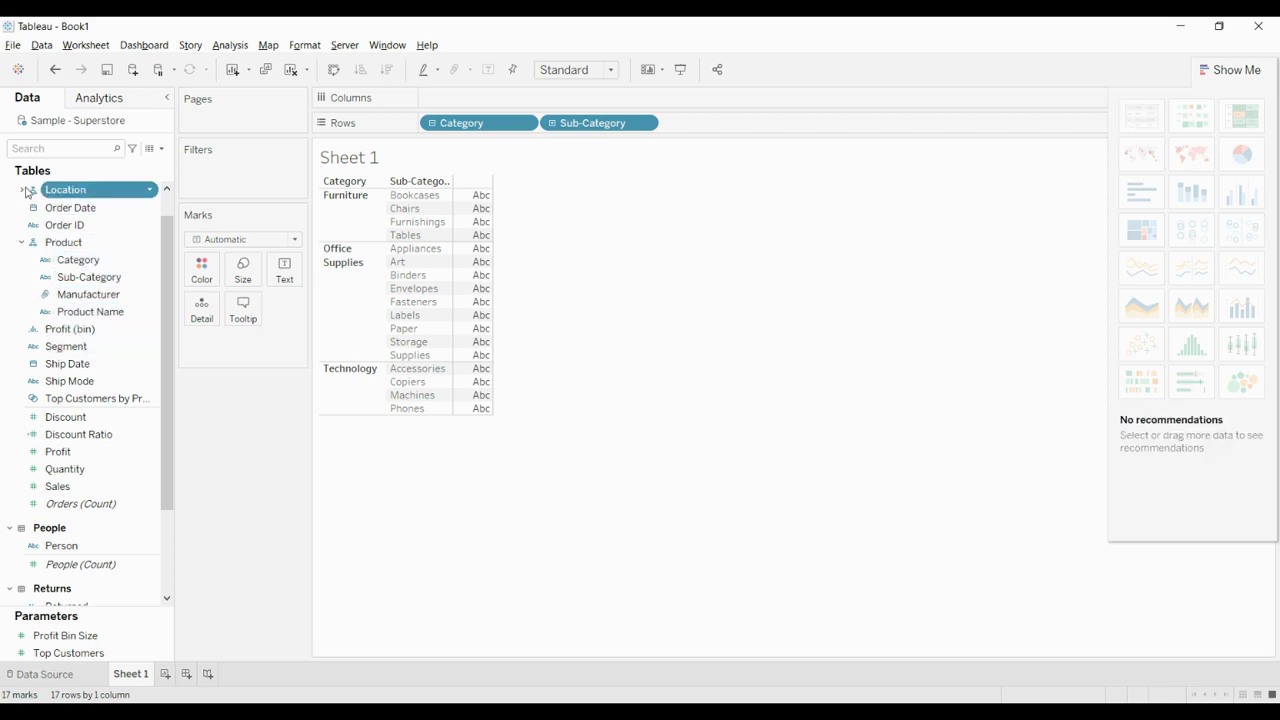
click(22, 191)
drag(70, 224, 445, 105)
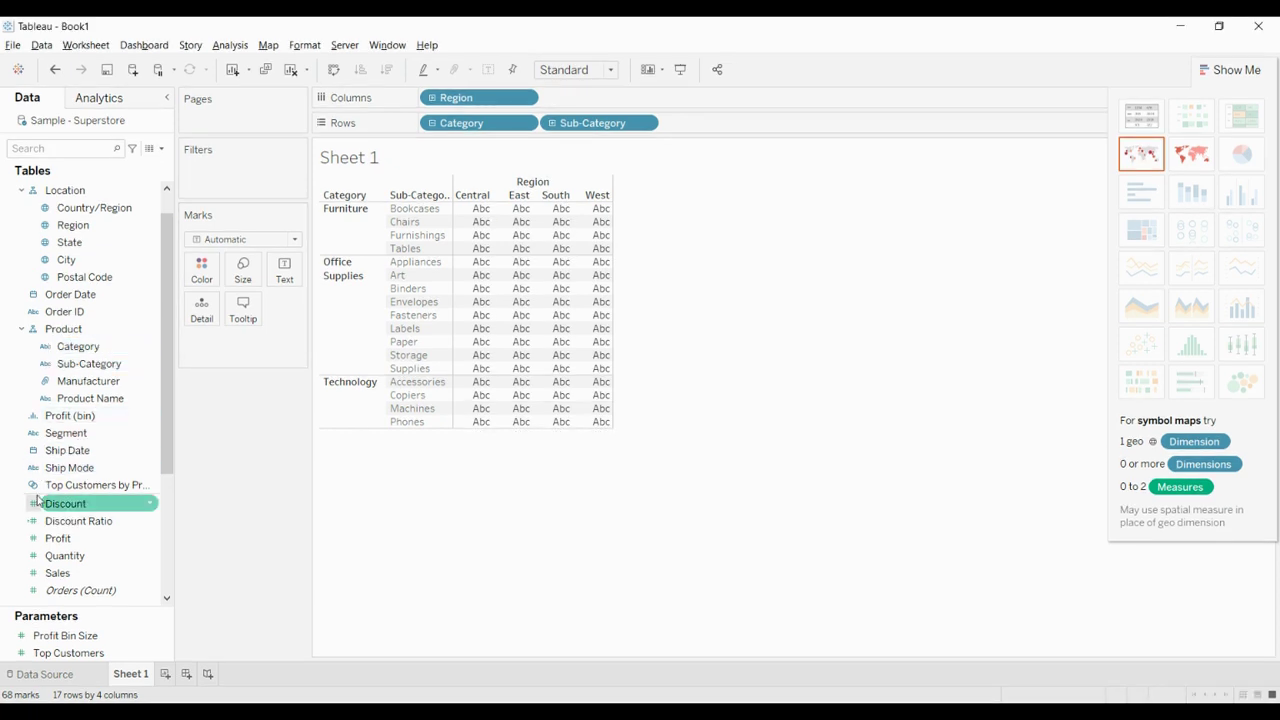
Color the marks by the Discount Ratio field and move the Show Me pane off the color legend
scroll(37, 503, down, 1)
drag(79, 468, 201, 266)
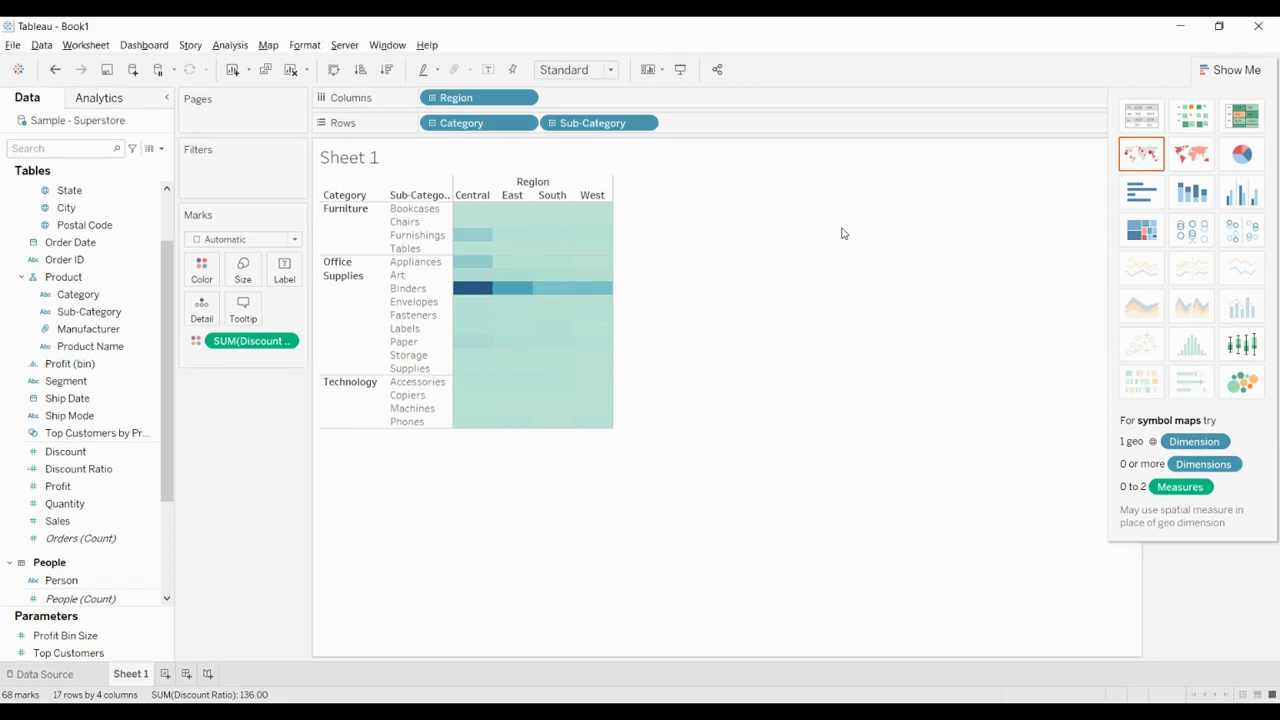
click(1236, 70)
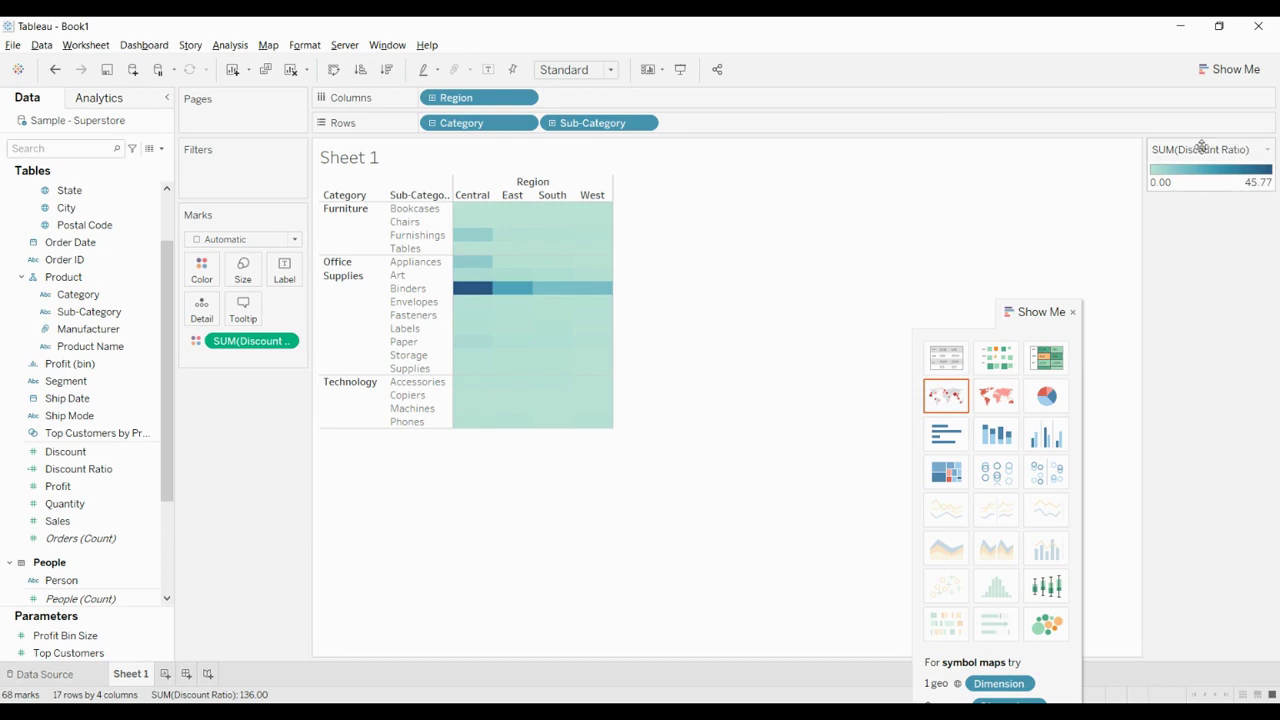
double_click(1238, 173)
click(768, 260)
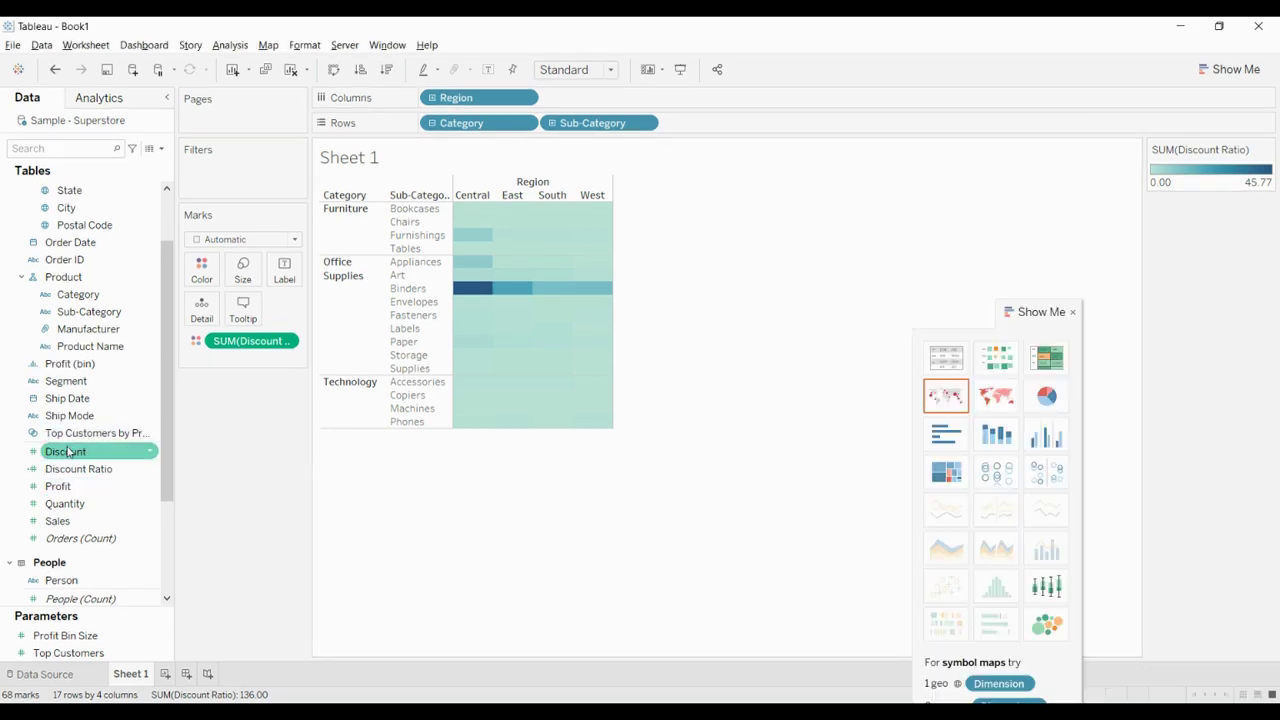
Review the Discount Ratio formula in the calculation editor, and clear the Show Me pane from the worksheet
click(150, 473)
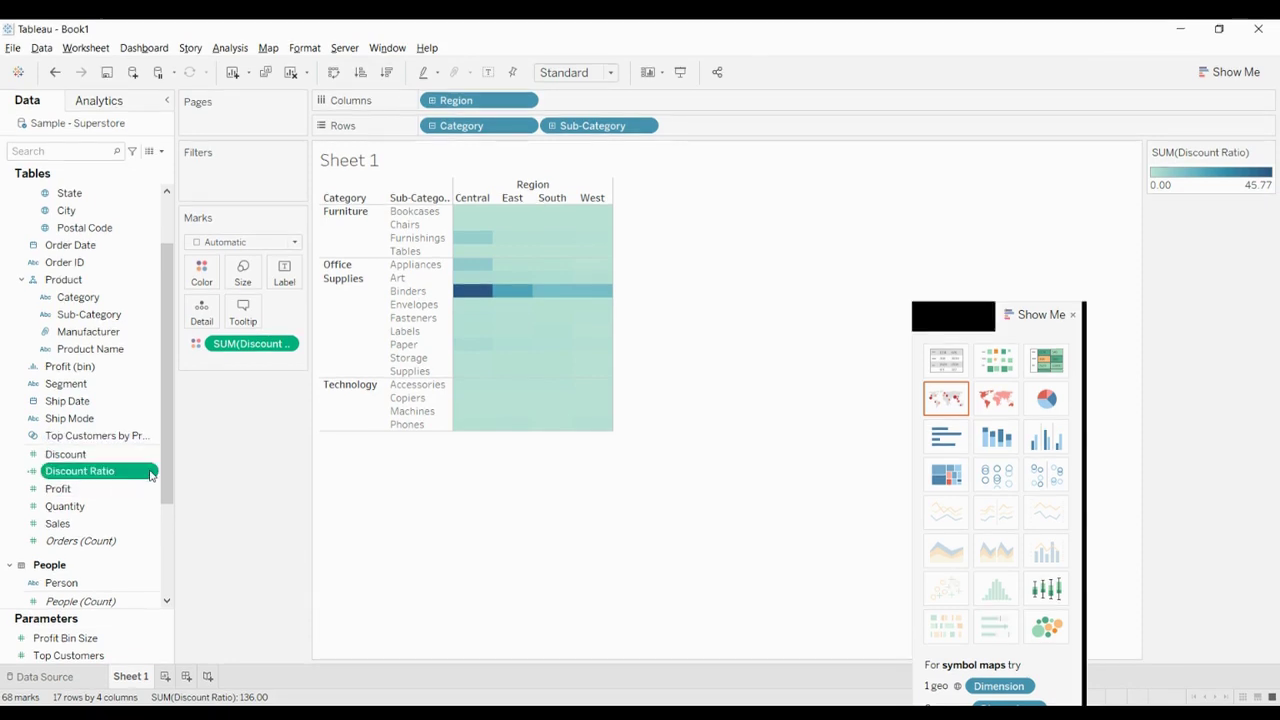
double_click(150, 476)
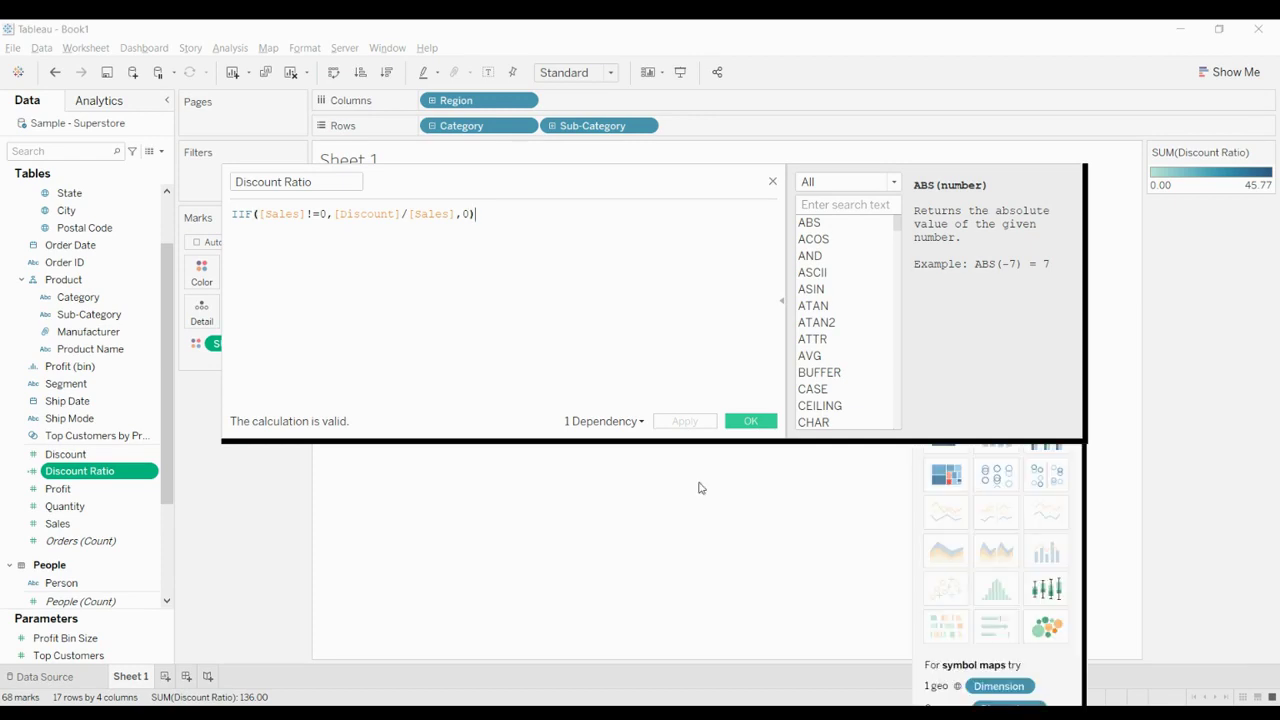
click(750, 419)
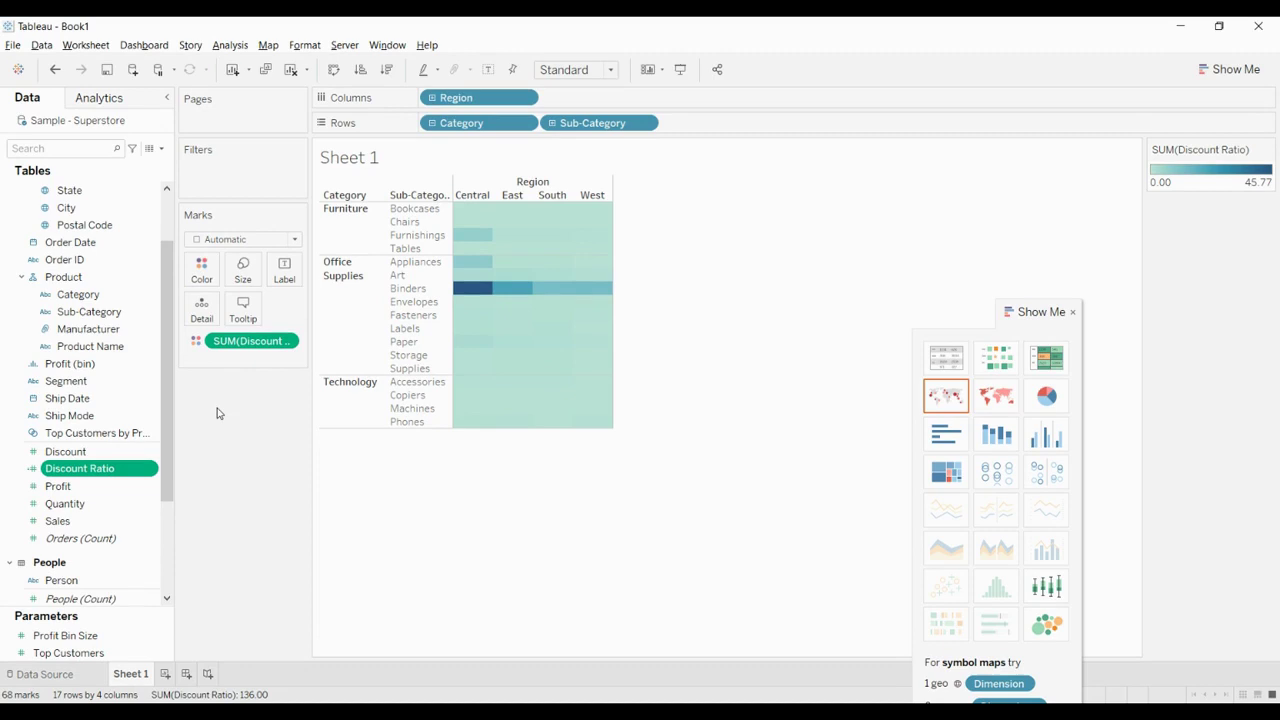
drag(1010, 306, 1182, 196)
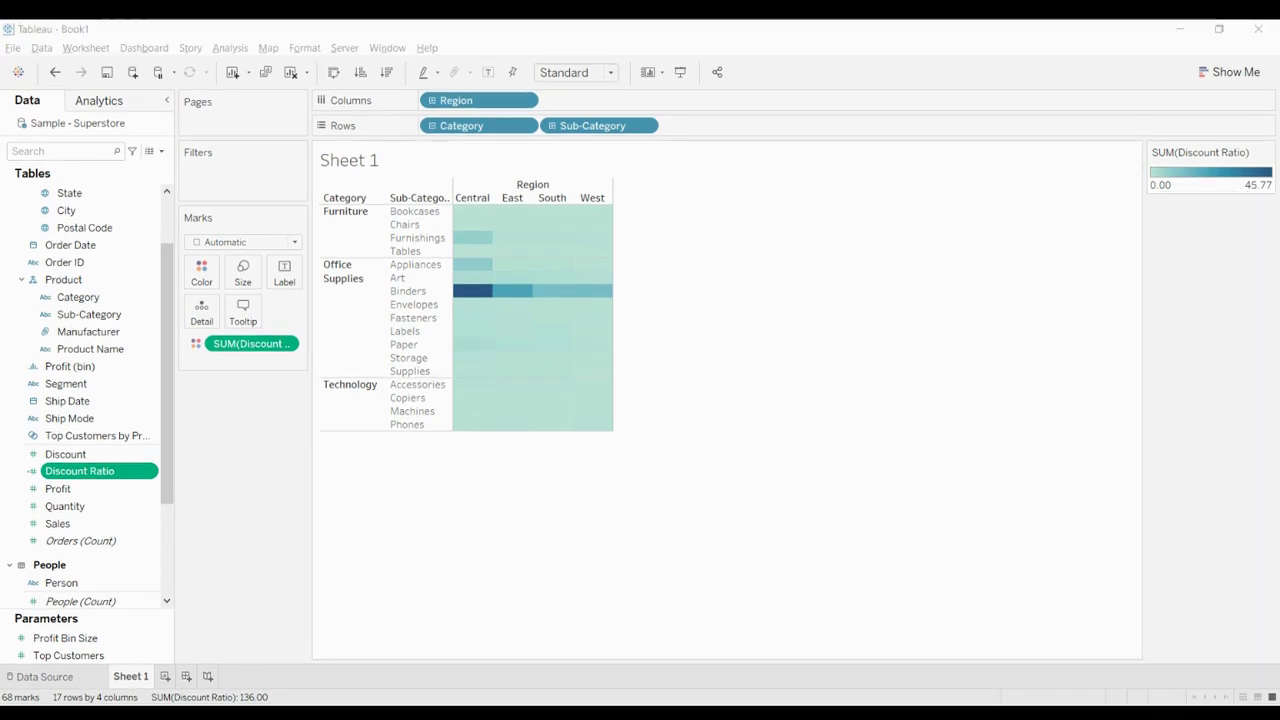